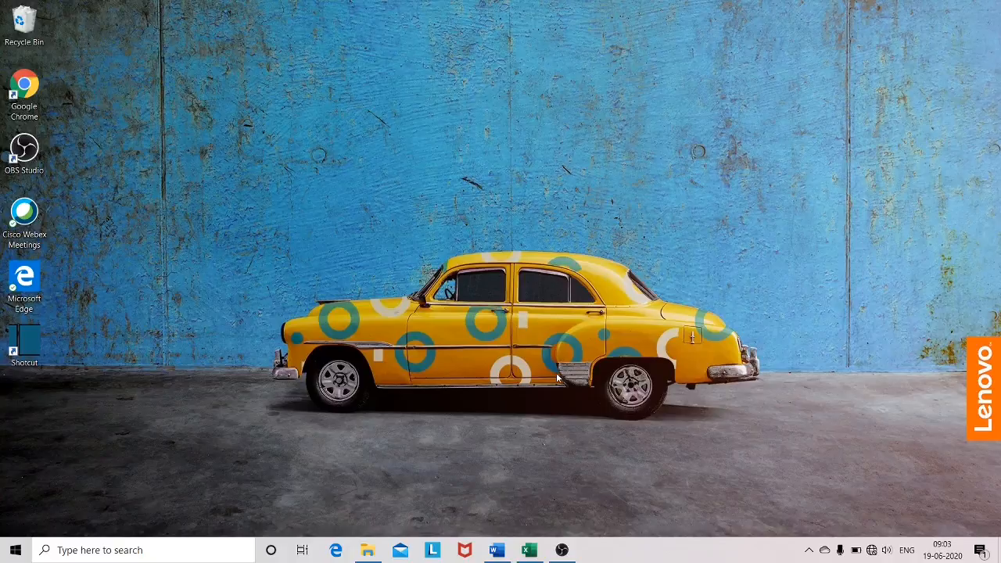
Bring up the Functions document in Word, and switch to Sheet1 of the Book1 workbook in Excel.
click(496, 550)
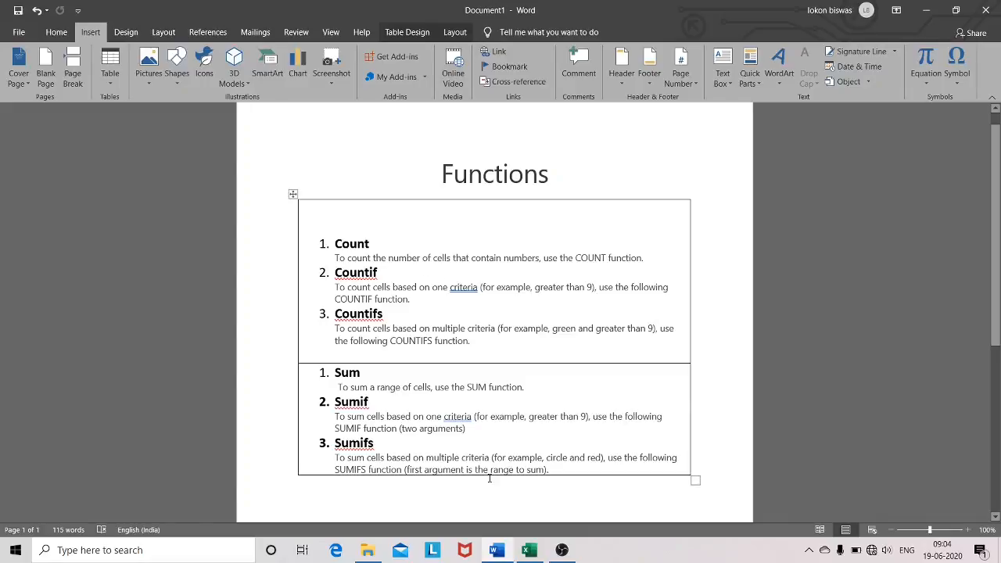
click(530, 550)
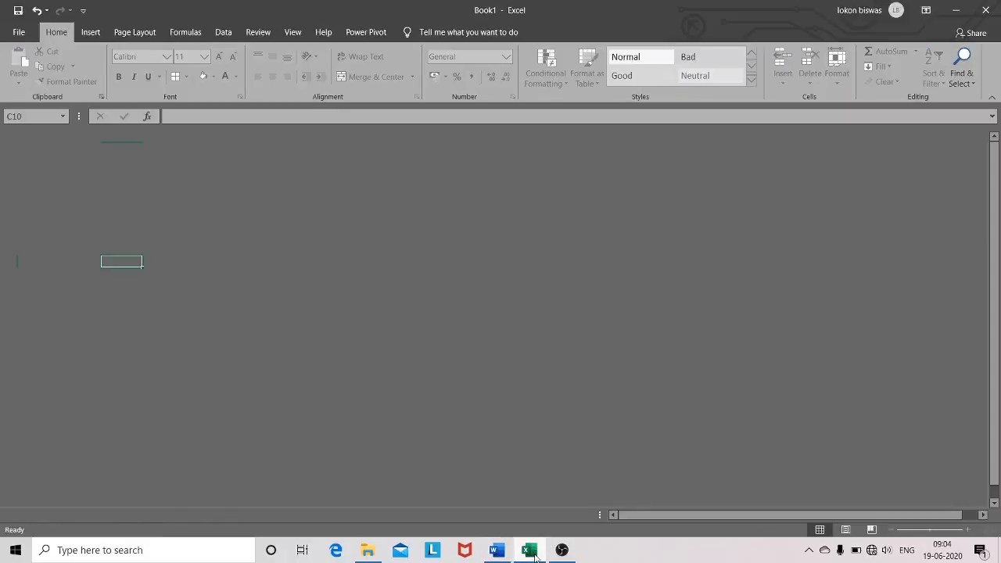
click(67, 515)
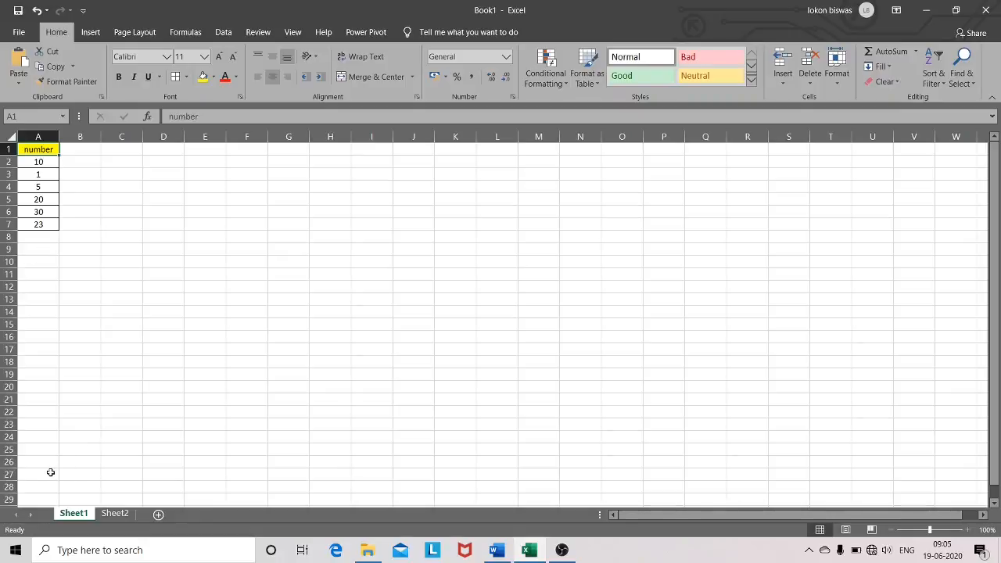
Enter a COUNT formula in cell A9 of Sheet1 over the range A2:A7 and select the cell to review it.
click(28, 251)
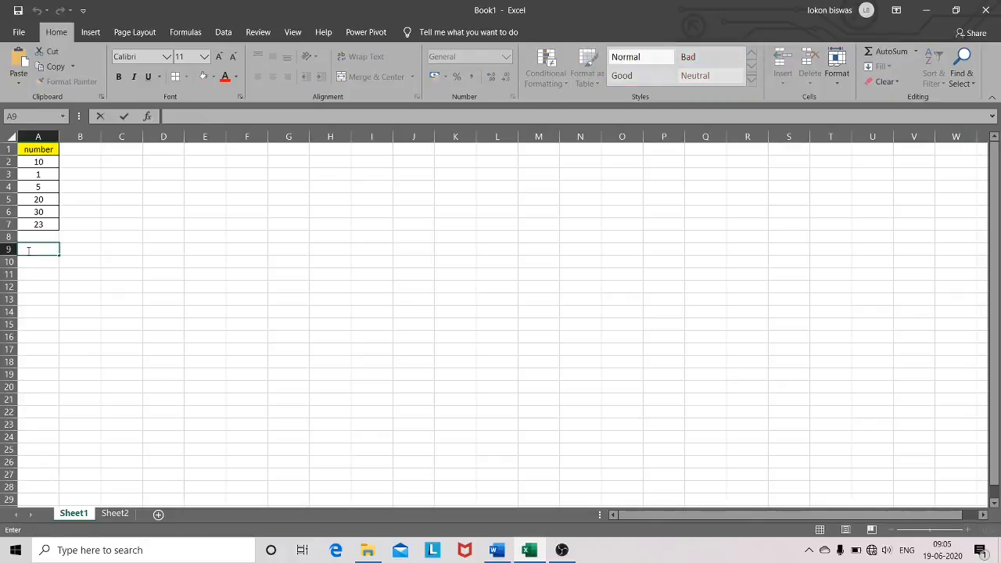
text(=)
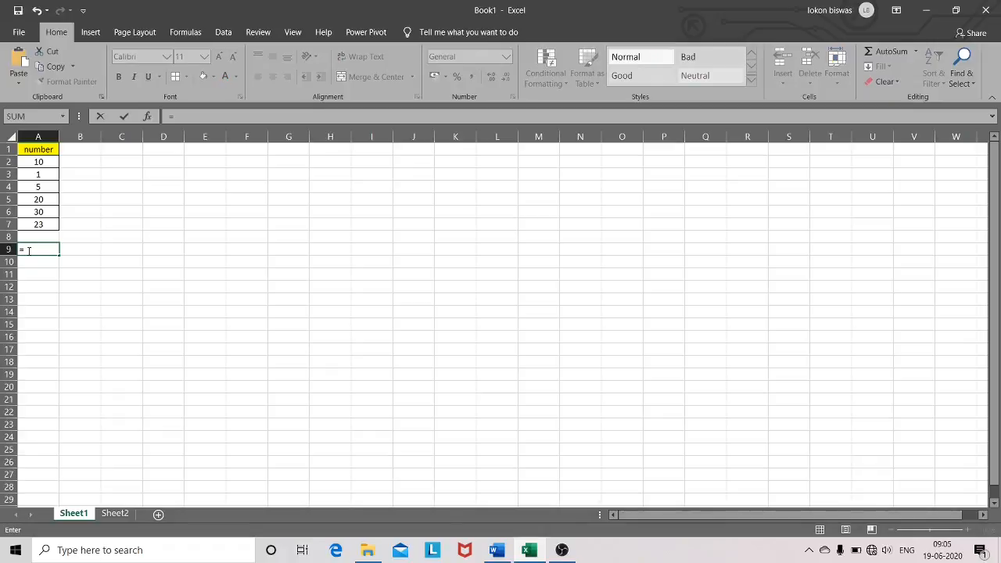
key(Caps_Lock)
text(COUNT)
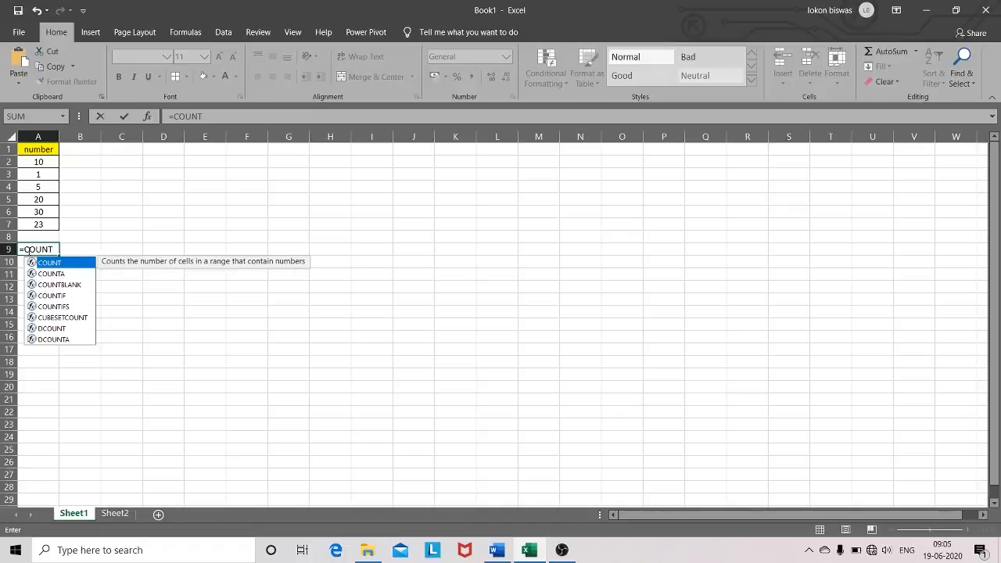
text(()
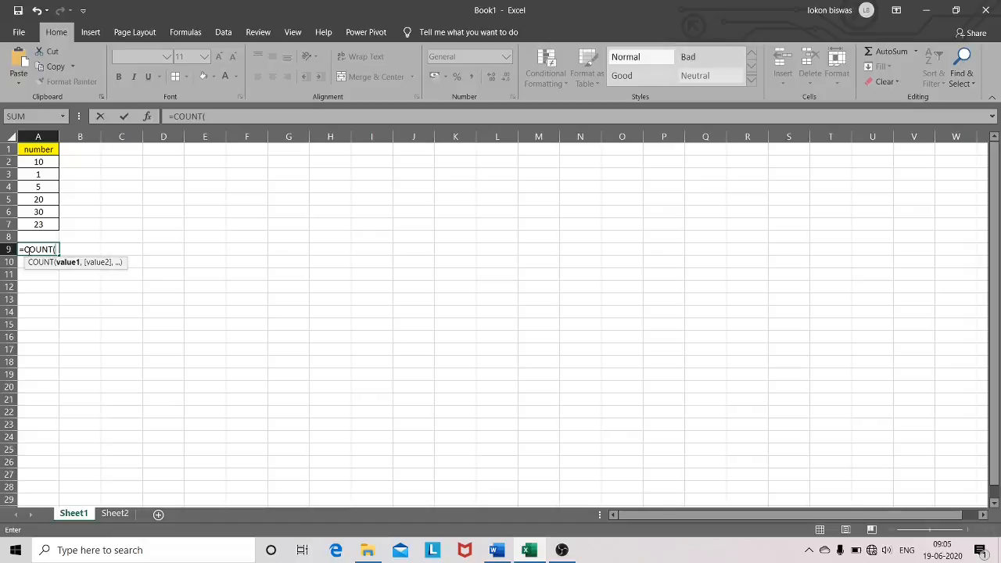
click(35, 163)
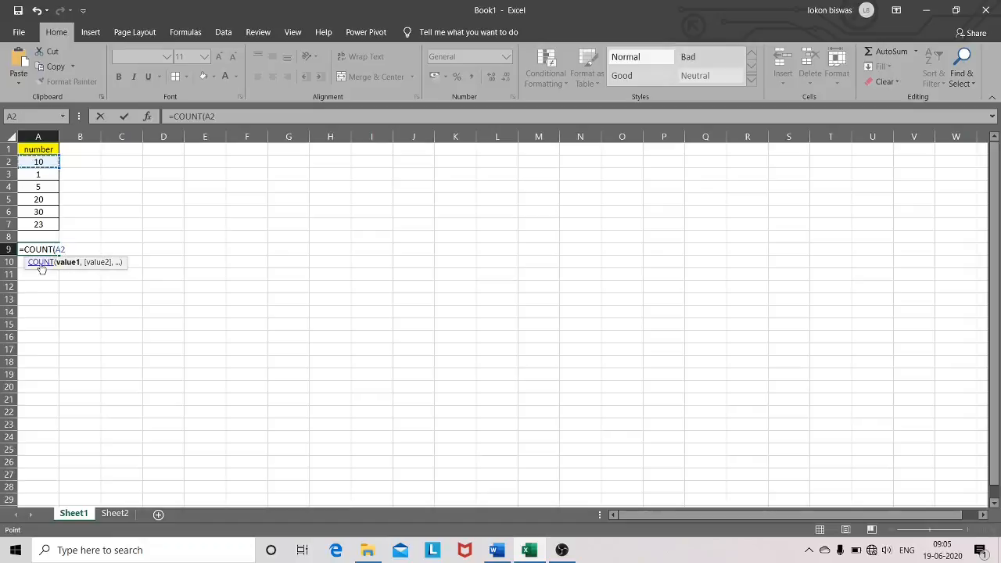
key(F8)
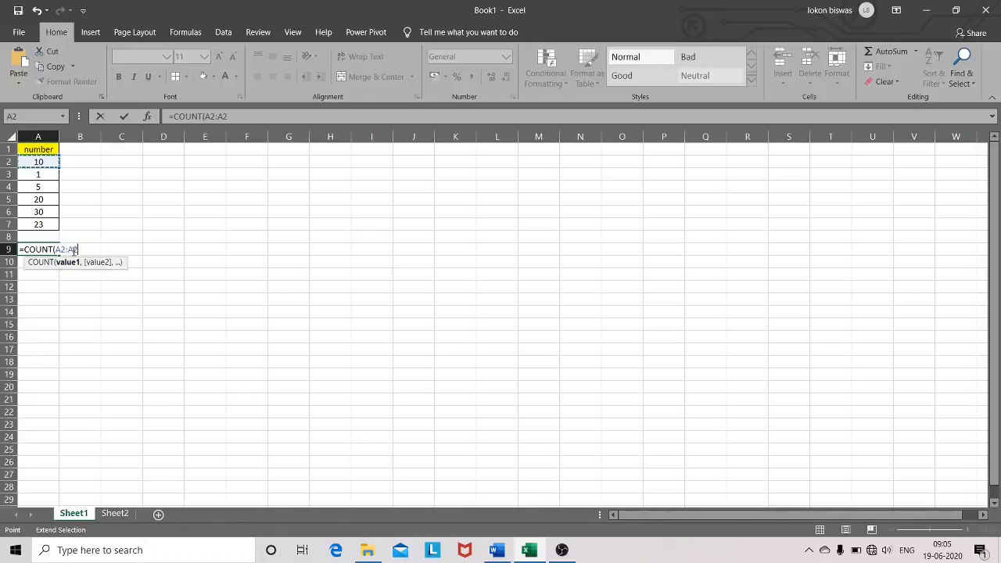
click(39, 226)
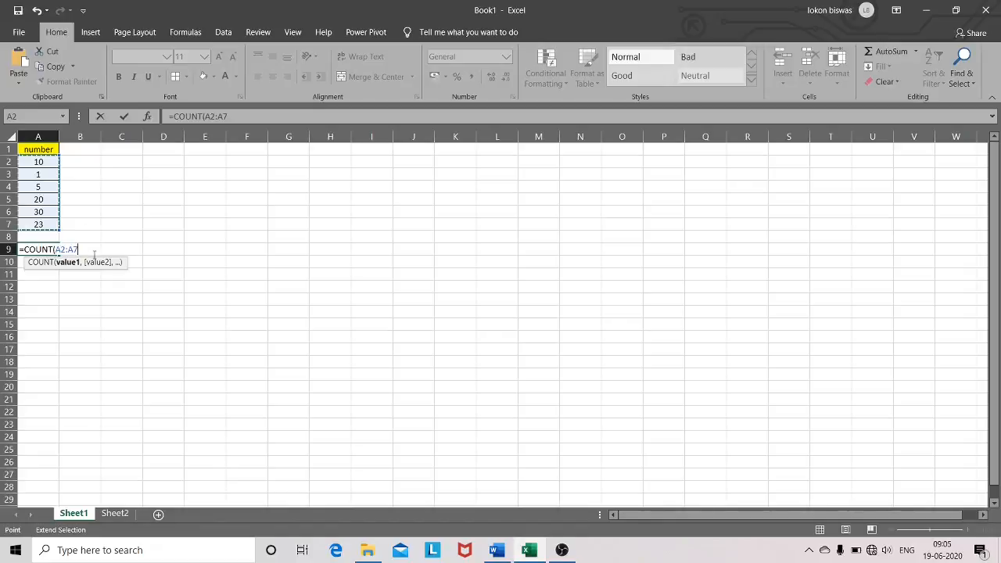
text())
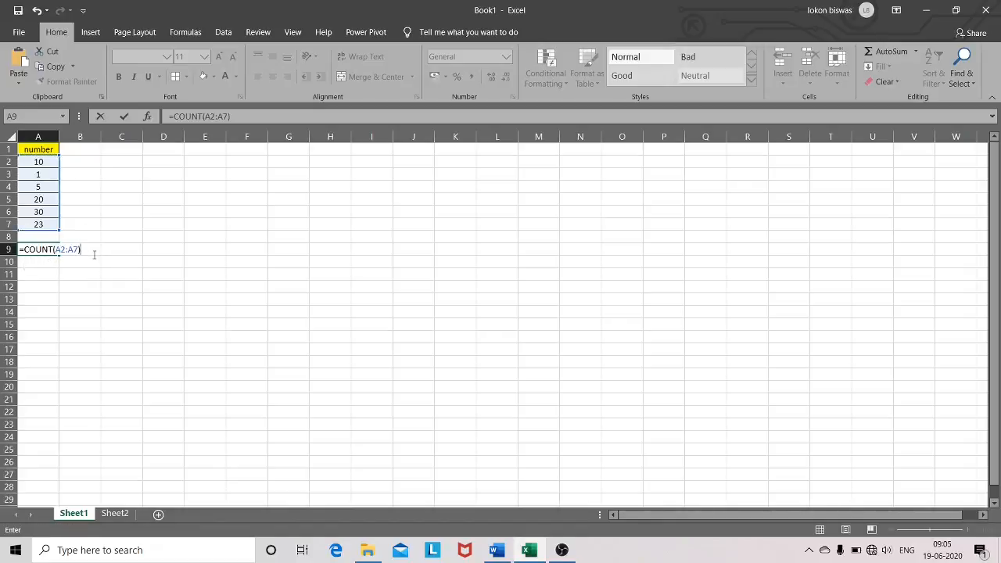
key(Return)
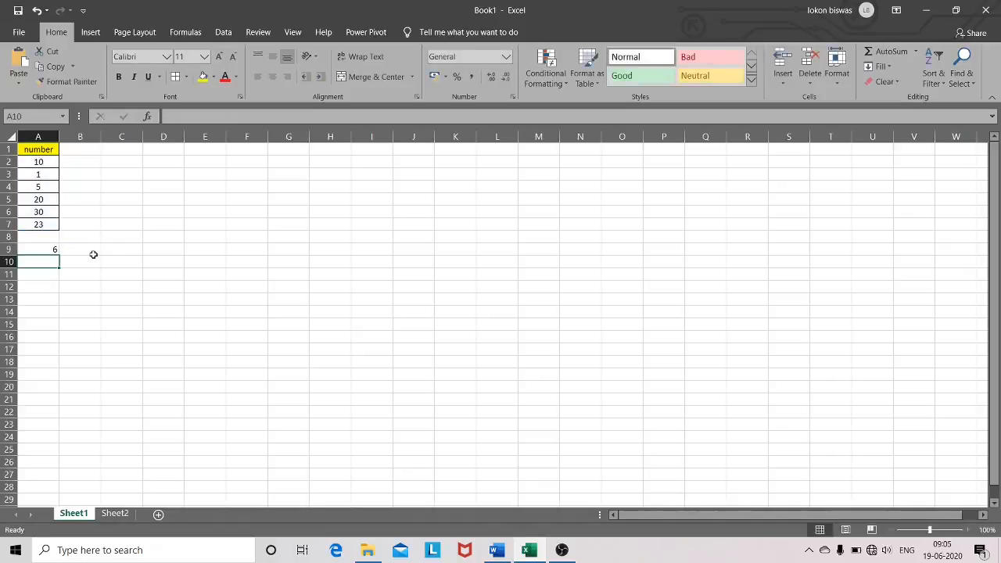
click(35, 249)
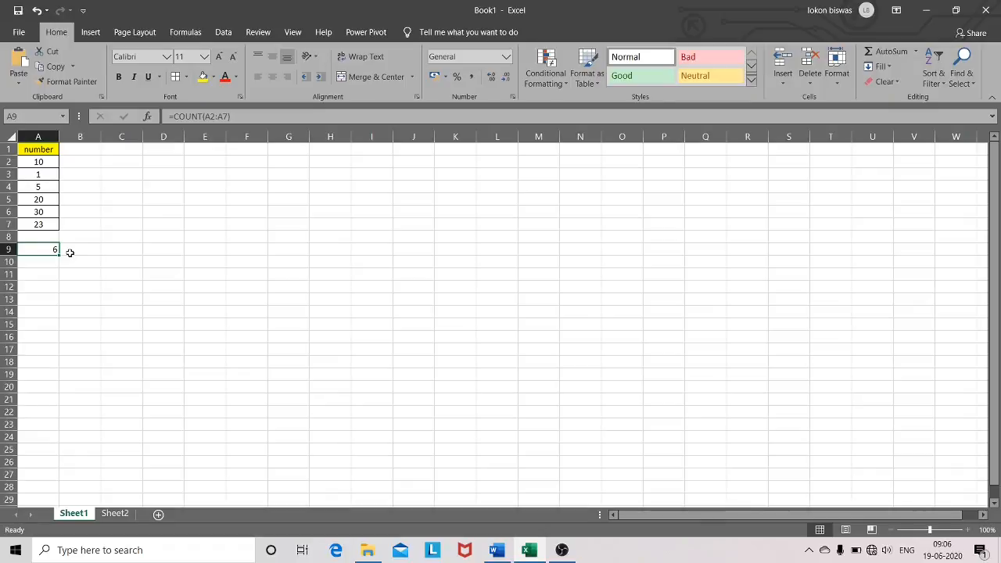
Enter a COUNTIF formula in cell A10 over A2:A7 with the criterion ">10" and select the cell to review it.
click(26, 263)
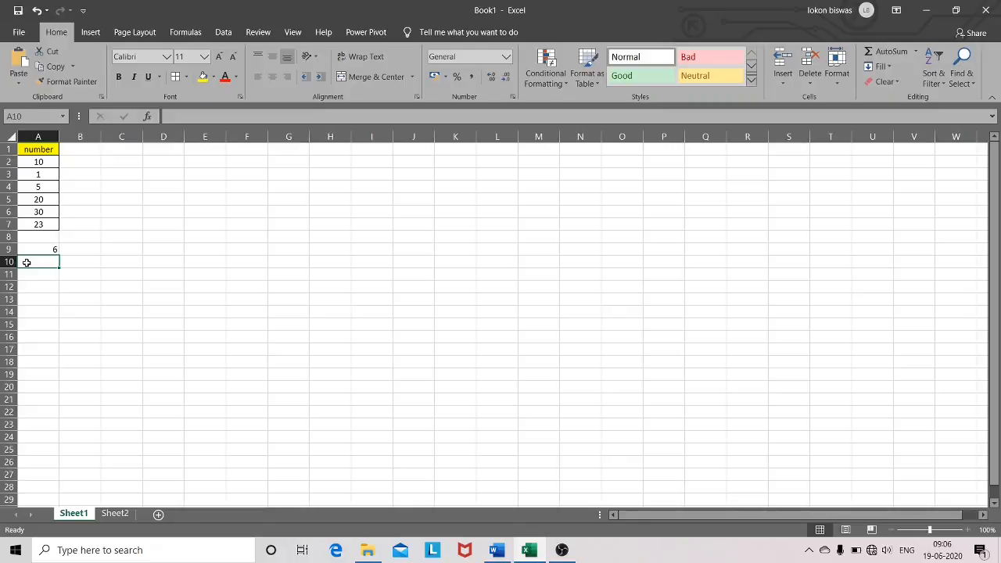
text(=)
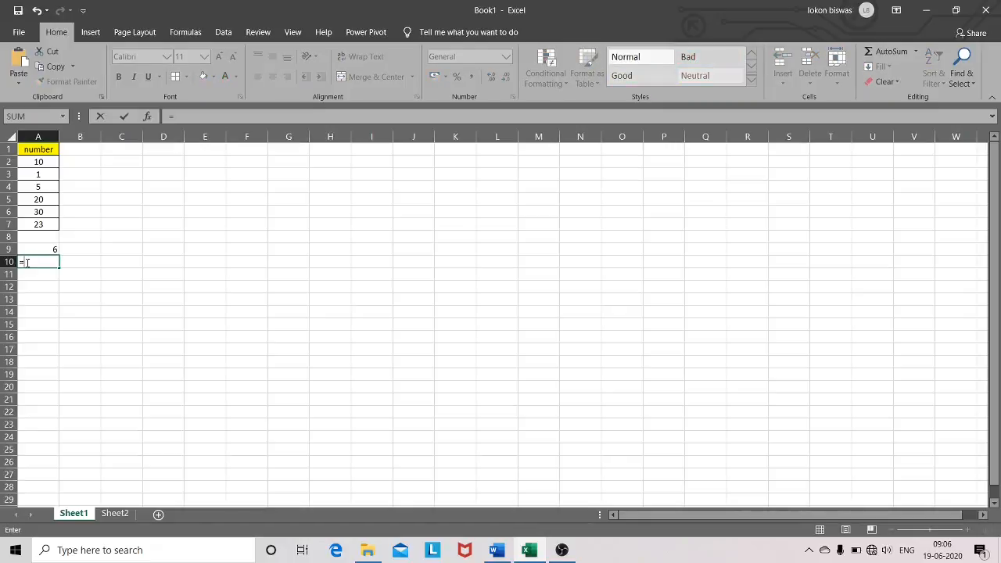
text(COU)
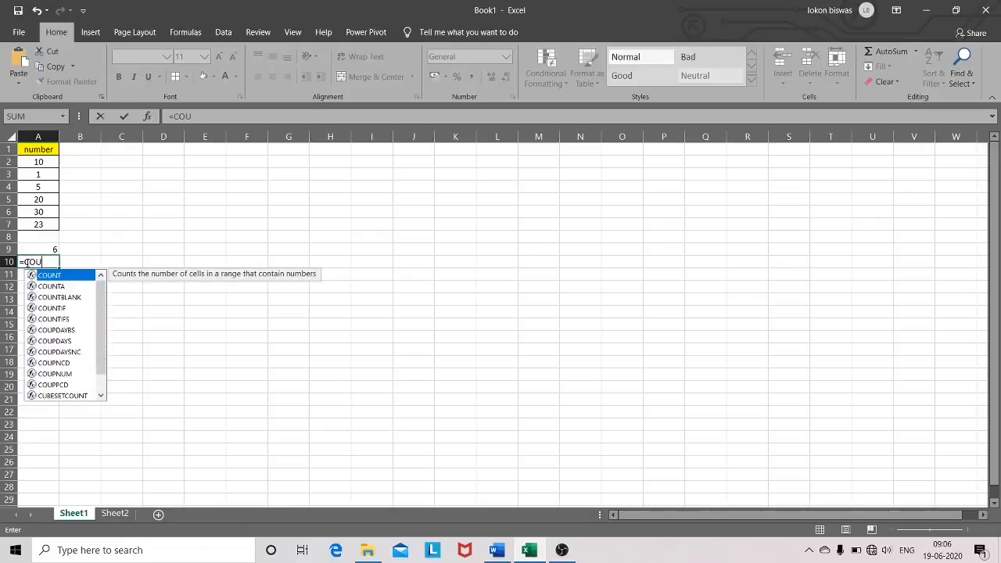
text(NTIF)
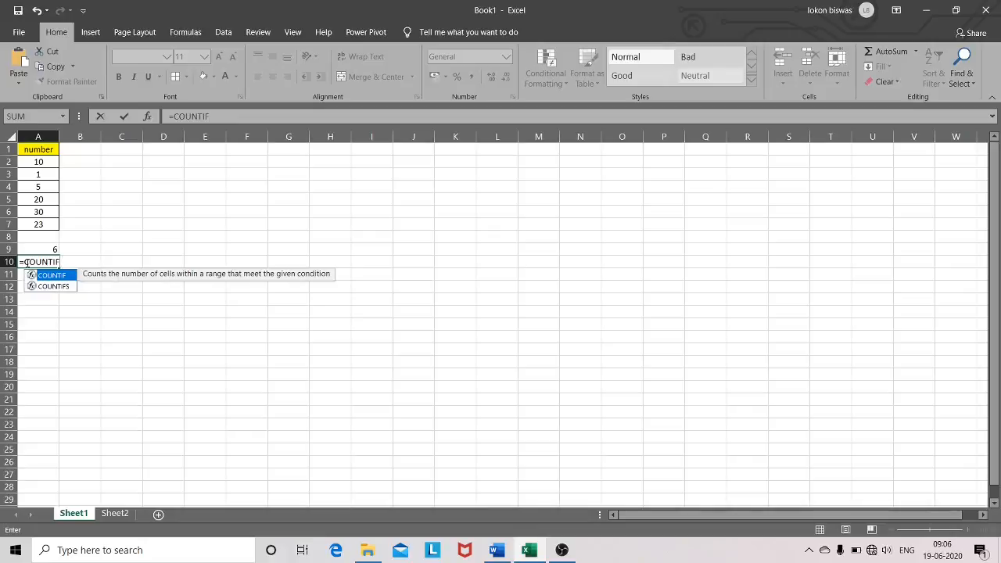
text(()
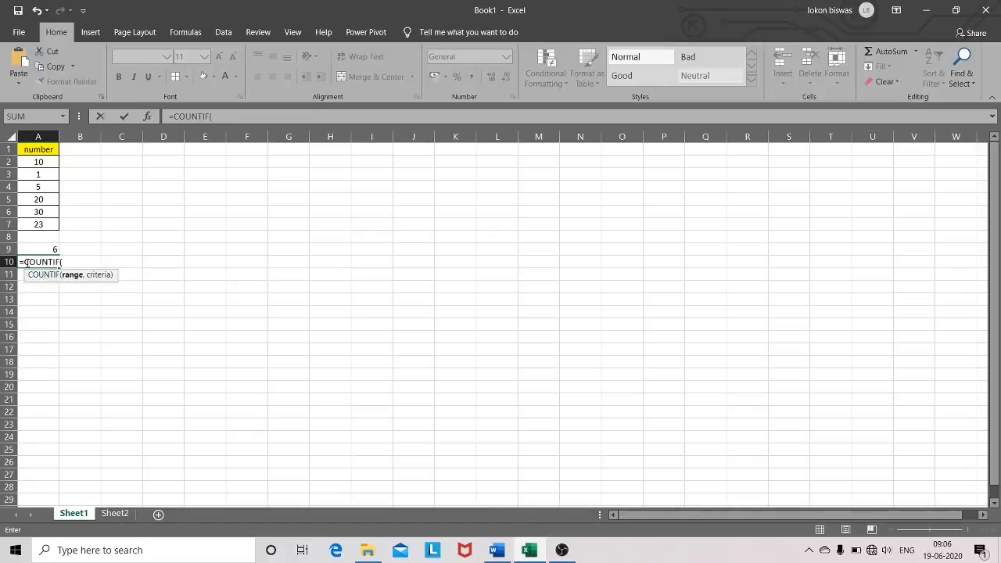
click(36, 161)
key(F8)
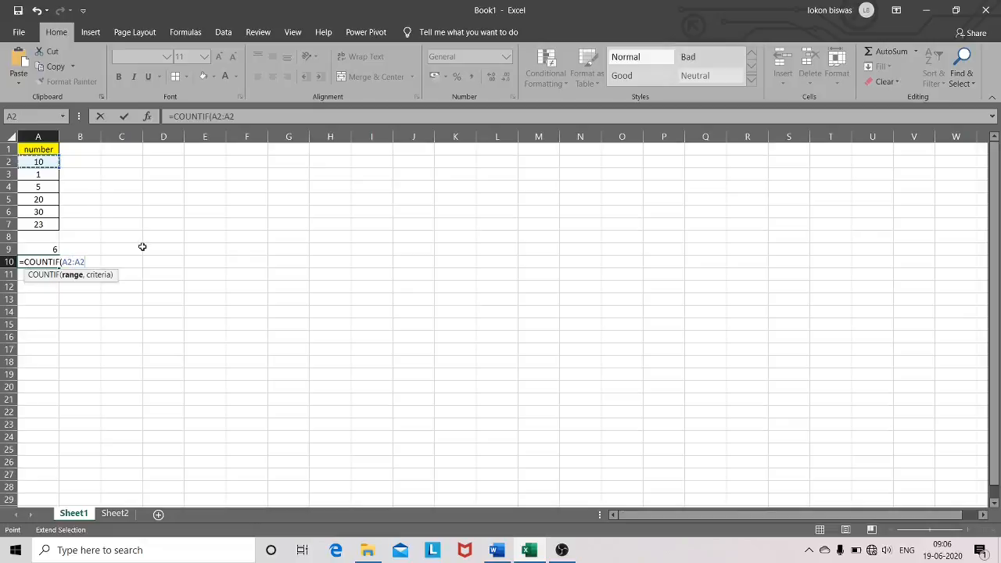
click(32, 224)
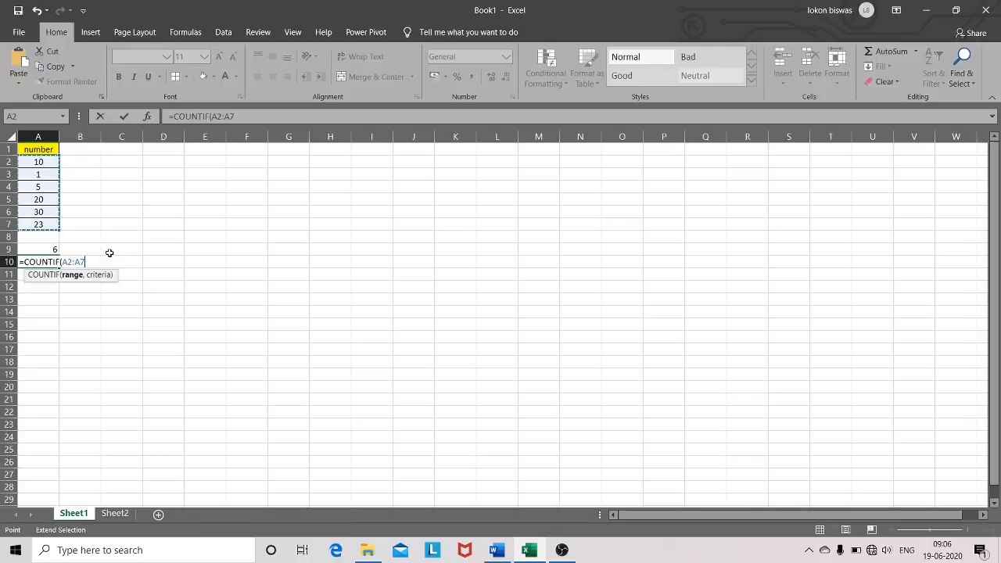
text())
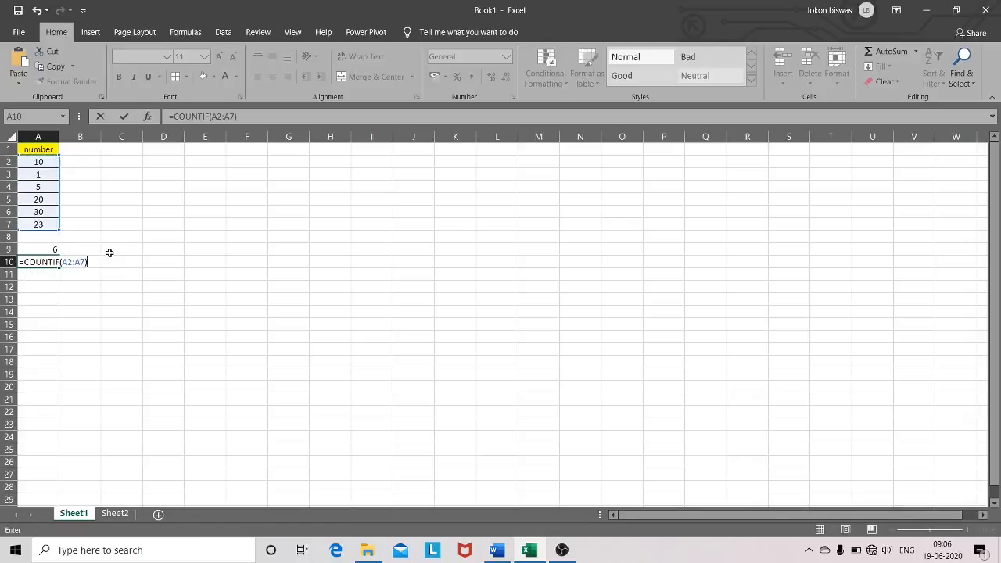
key(BackSpace)
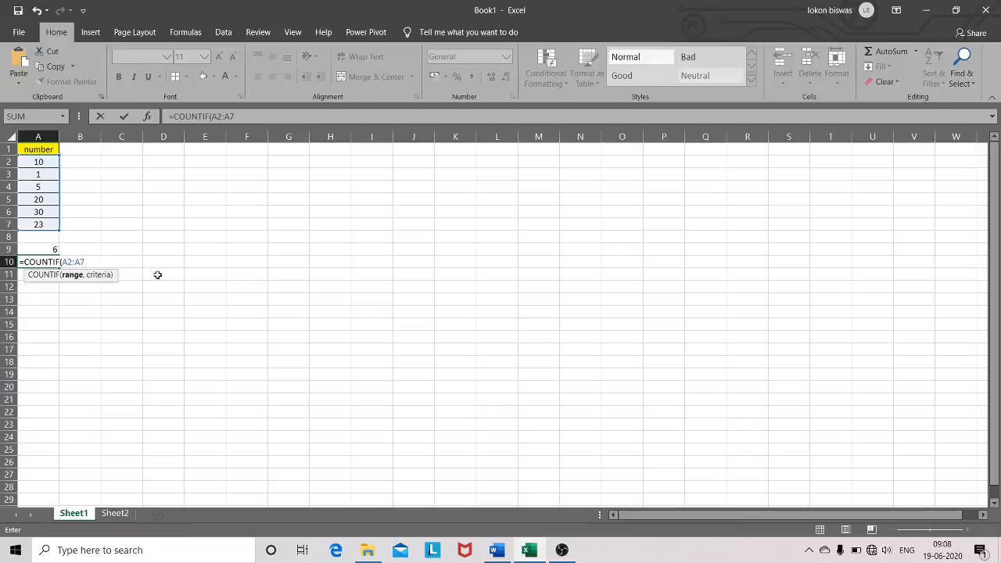
text(,">10"))
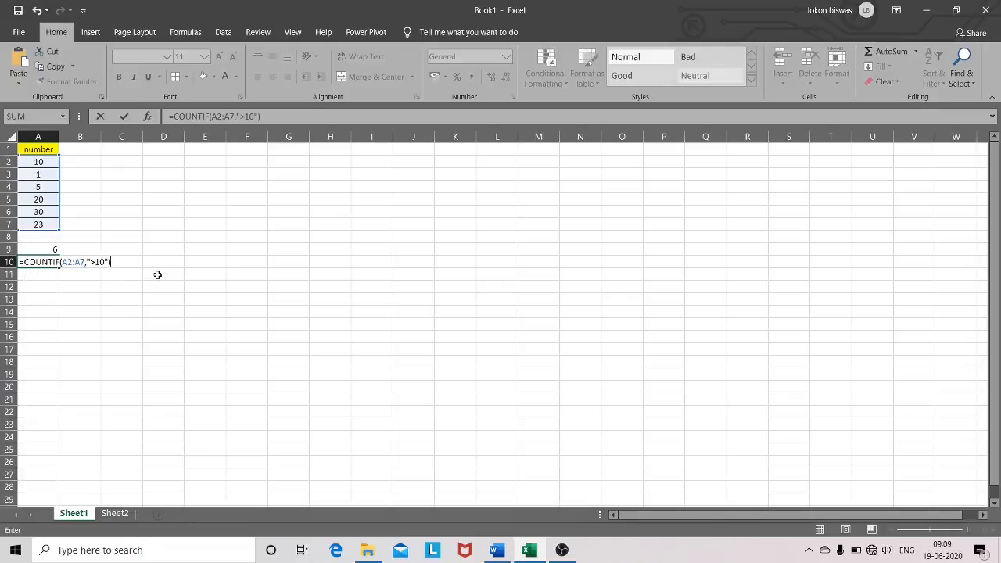
key(Return)
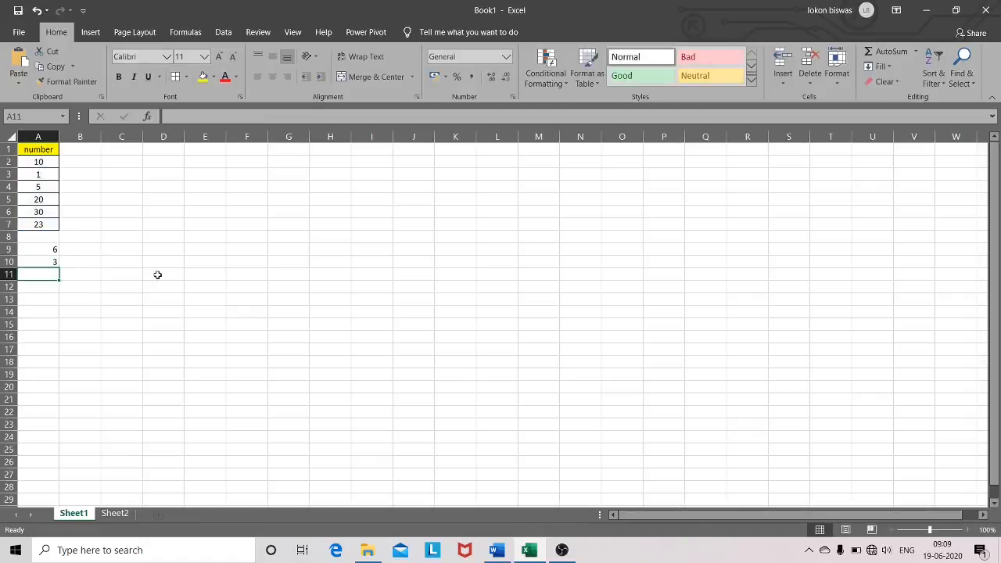
click(40, 263)
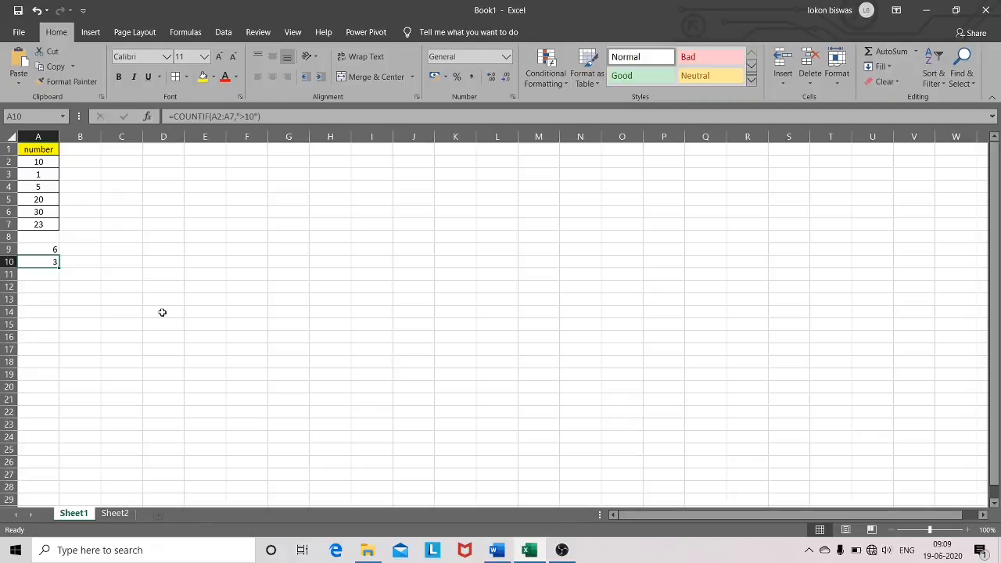
On Sheet2, start a COUNTIFS formula in cell B8 with A2:A6 as the first criteria range.
click(115, 513)
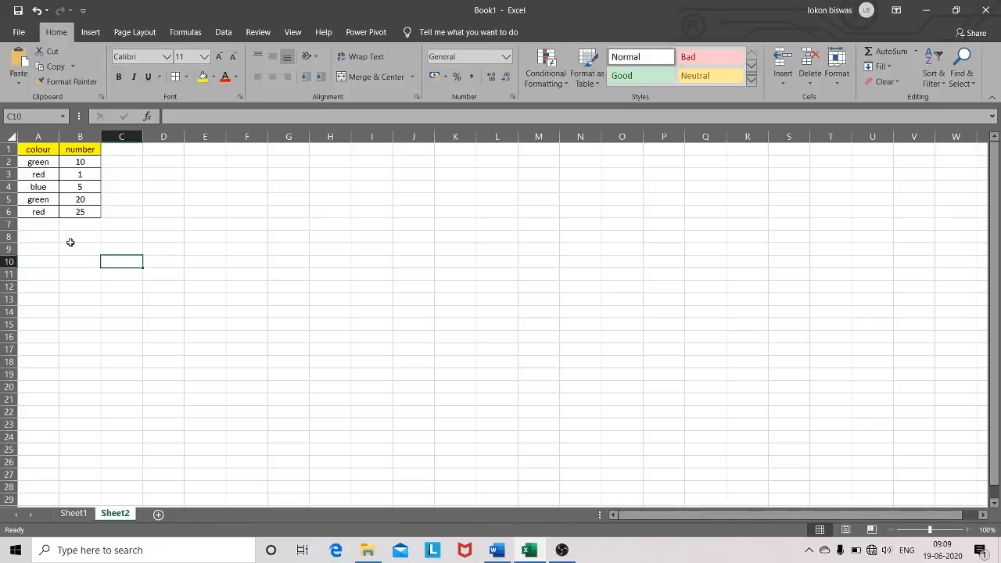
click(70, 238)
double_click(69, 238)
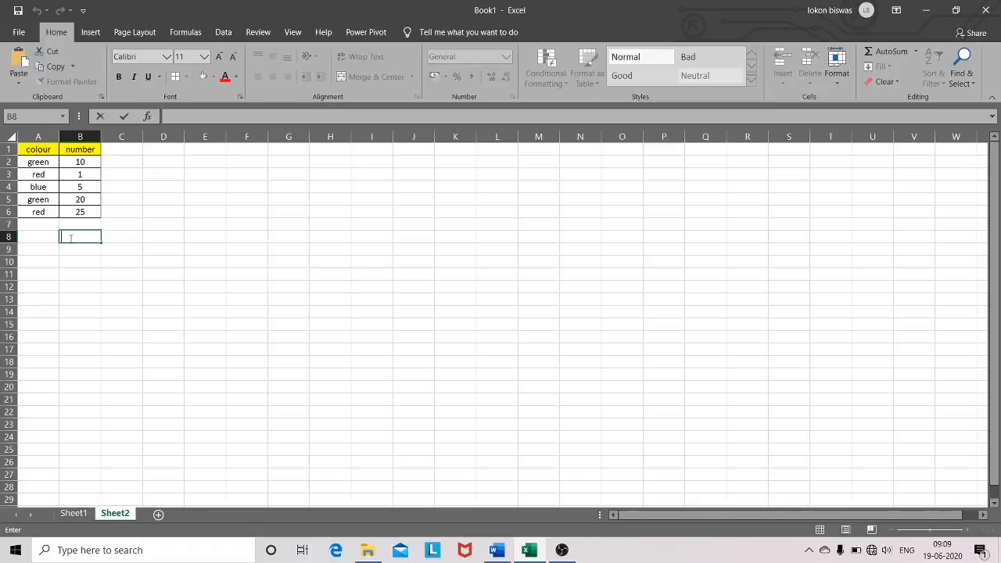
text(=)
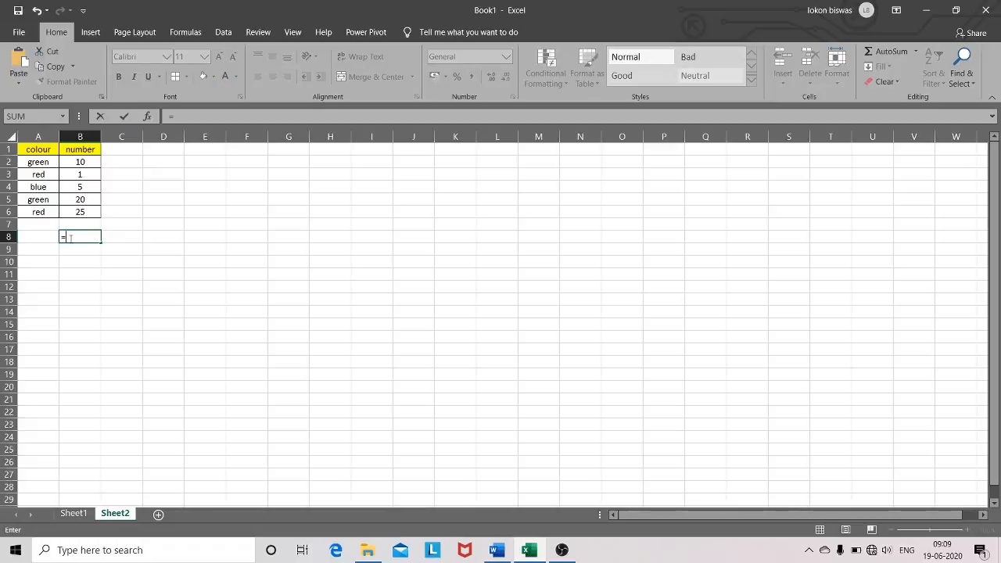
text(COUNTIFS)
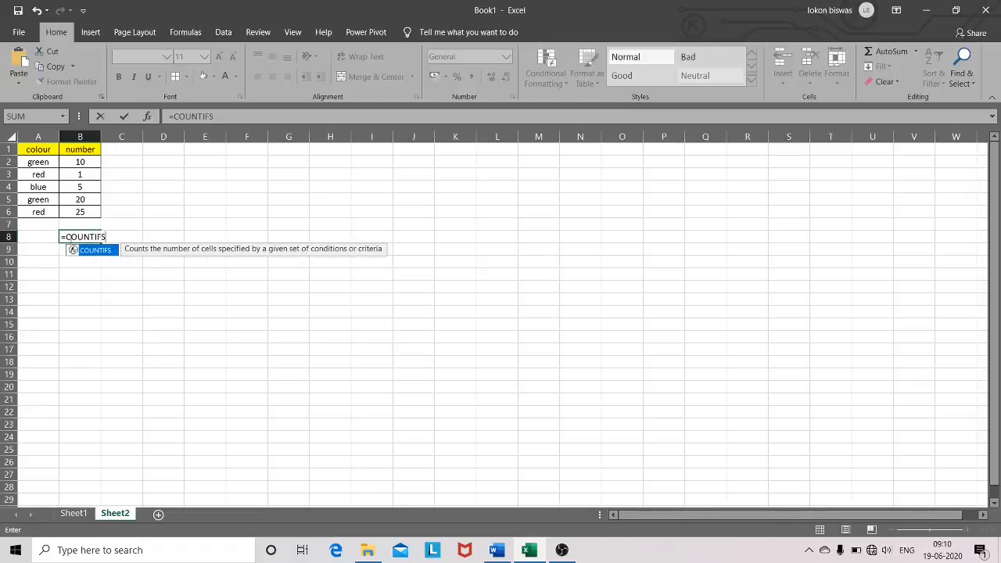
text(()
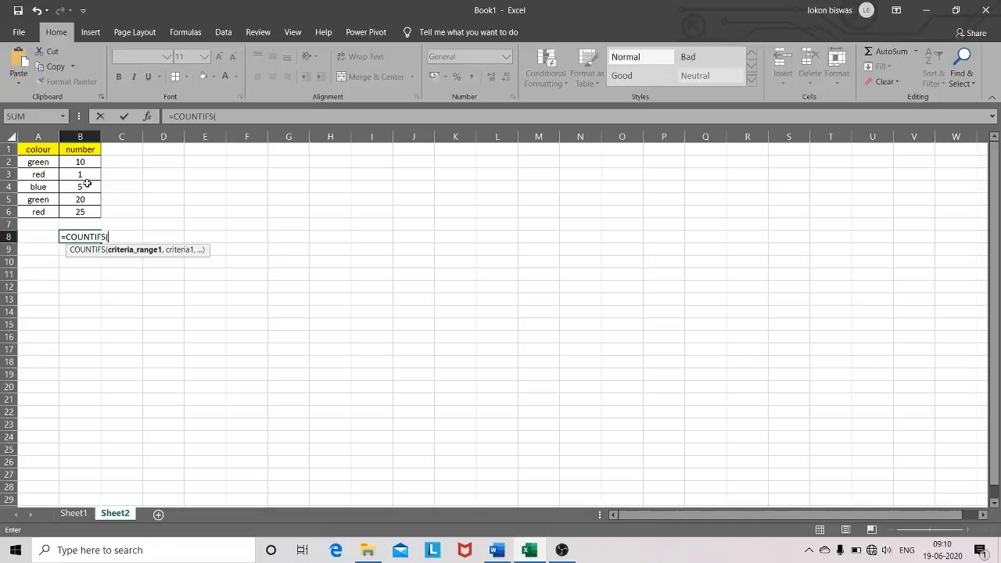
click(34, 161)
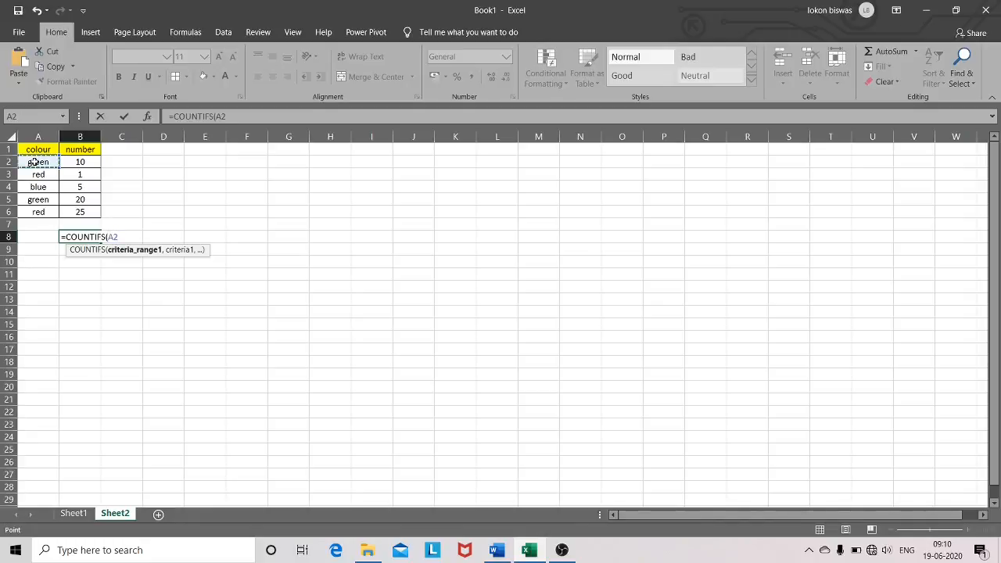
click(40, 213)
click(40, 162)
key(F8)
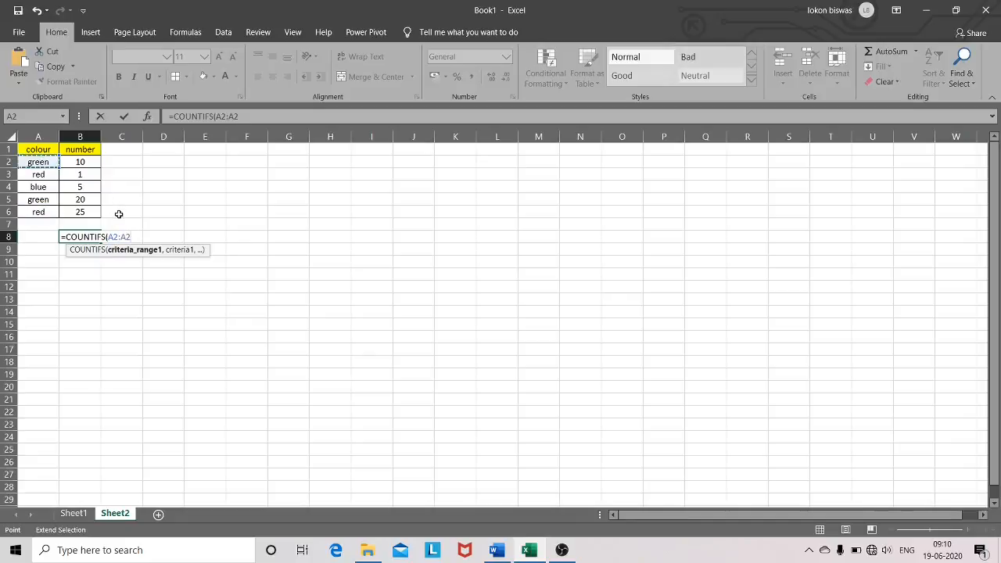
click(39, 212)
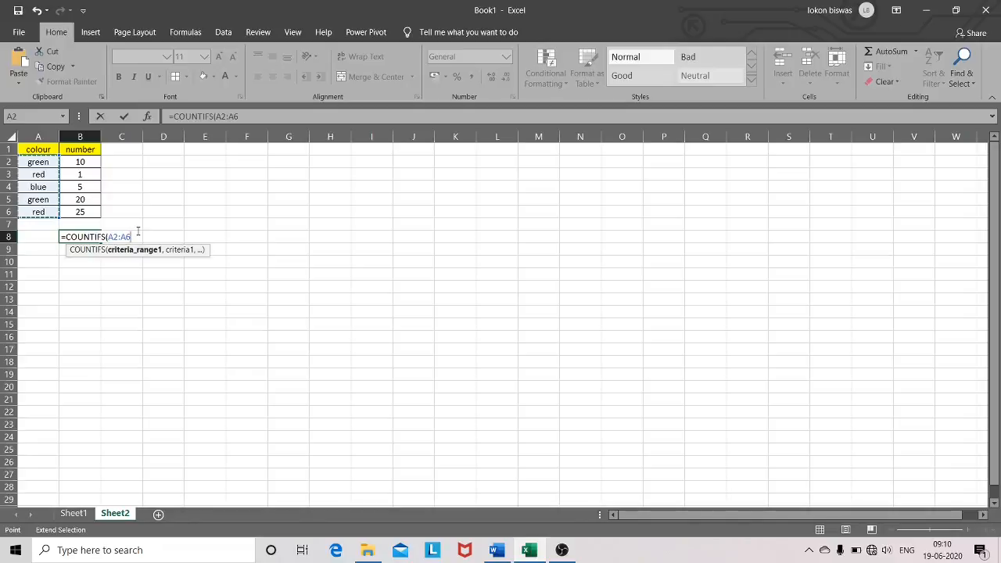
Try to complete the B8 formula with the criterion "green", the range B2:B6 and the criterion ">10".
text(,")
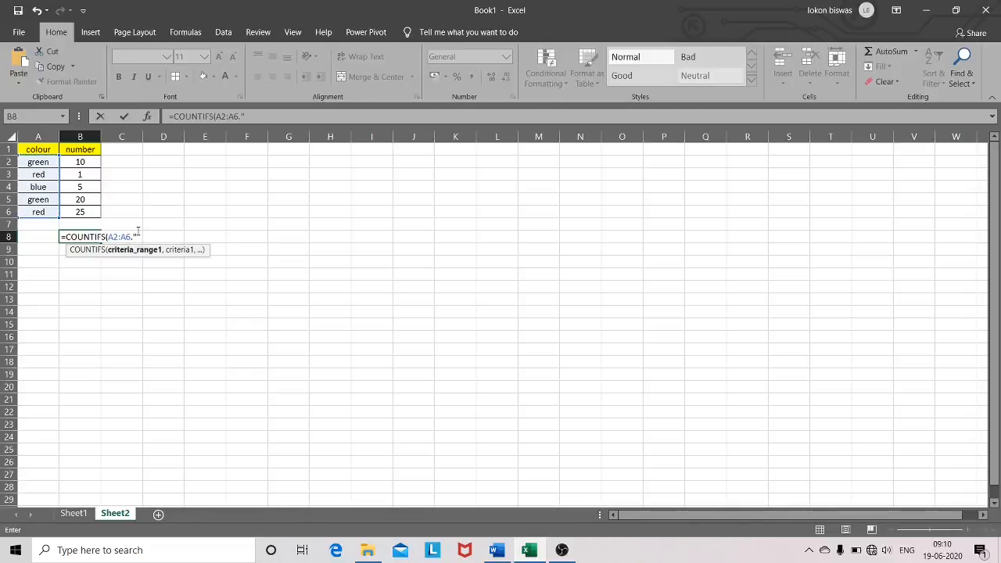
text(green",)
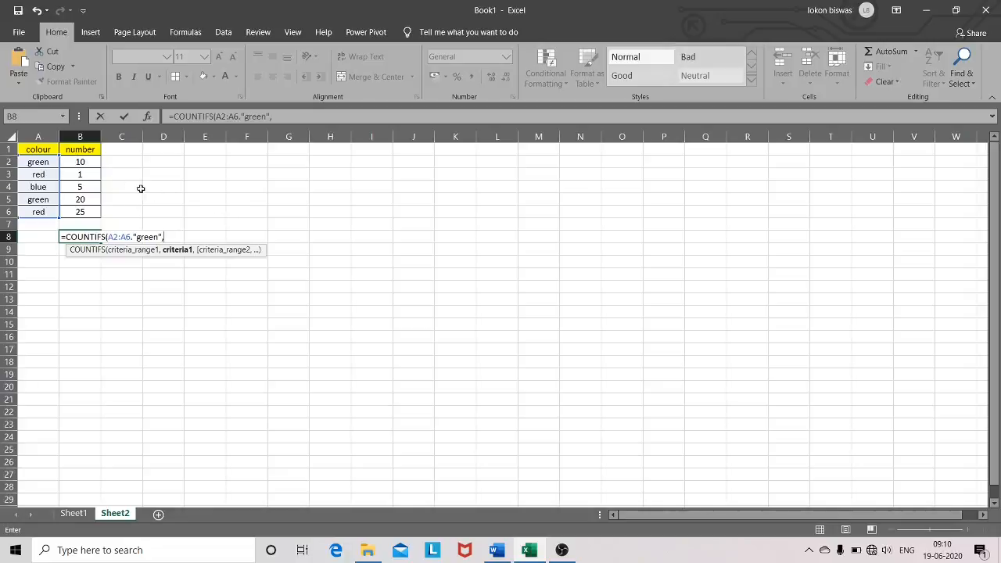
click(91, 159)
key(F8)
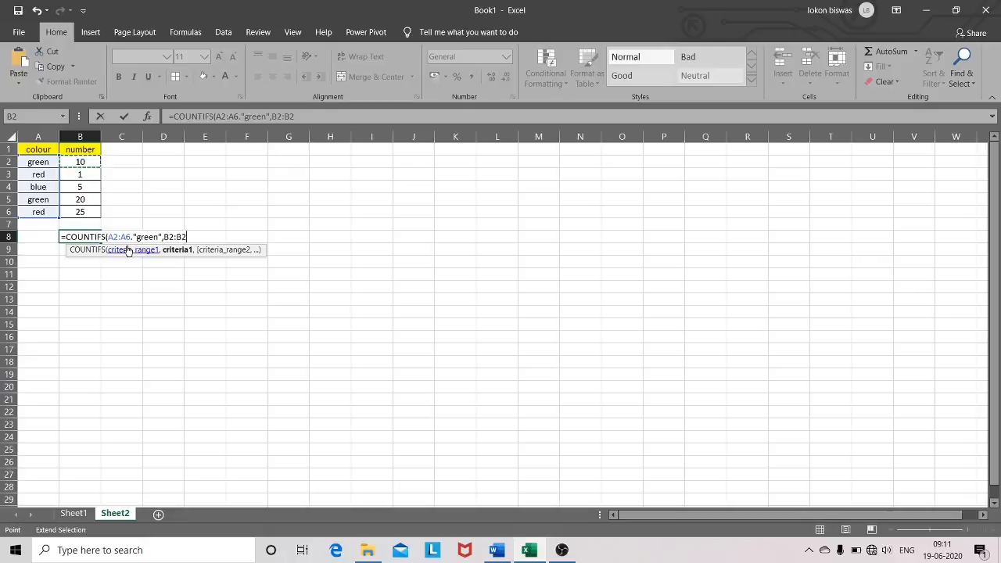
click(90, 214)
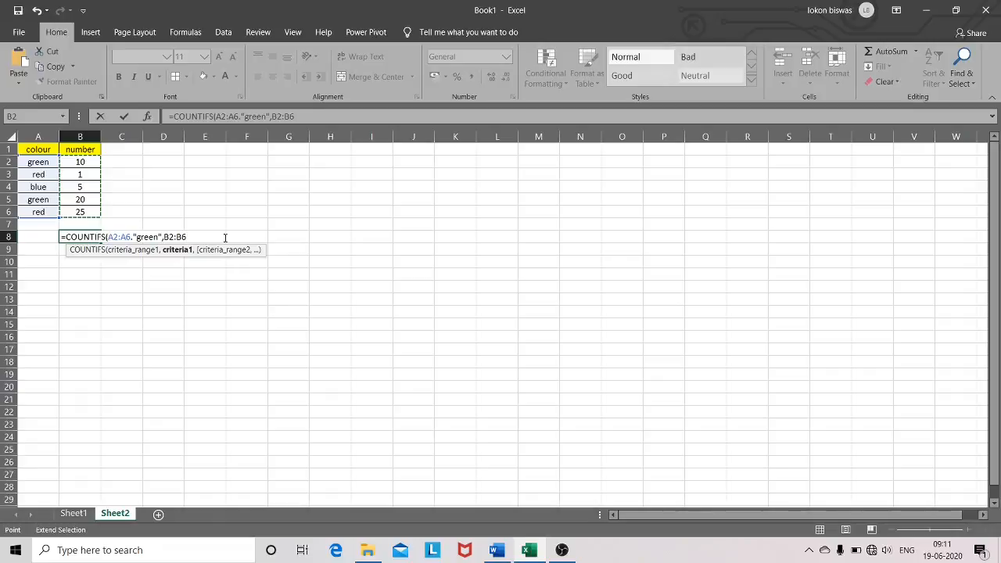
text(,)
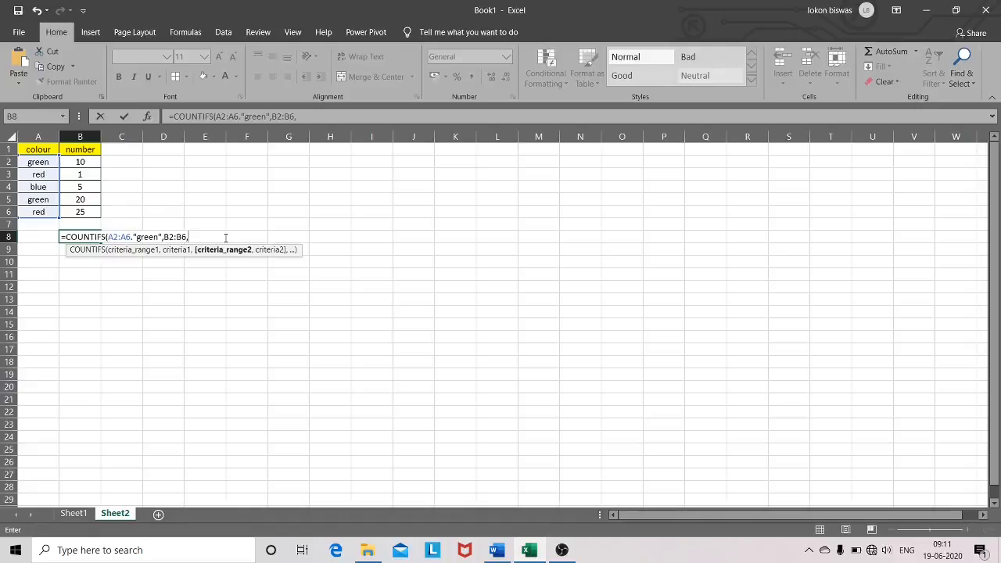
text(">10")
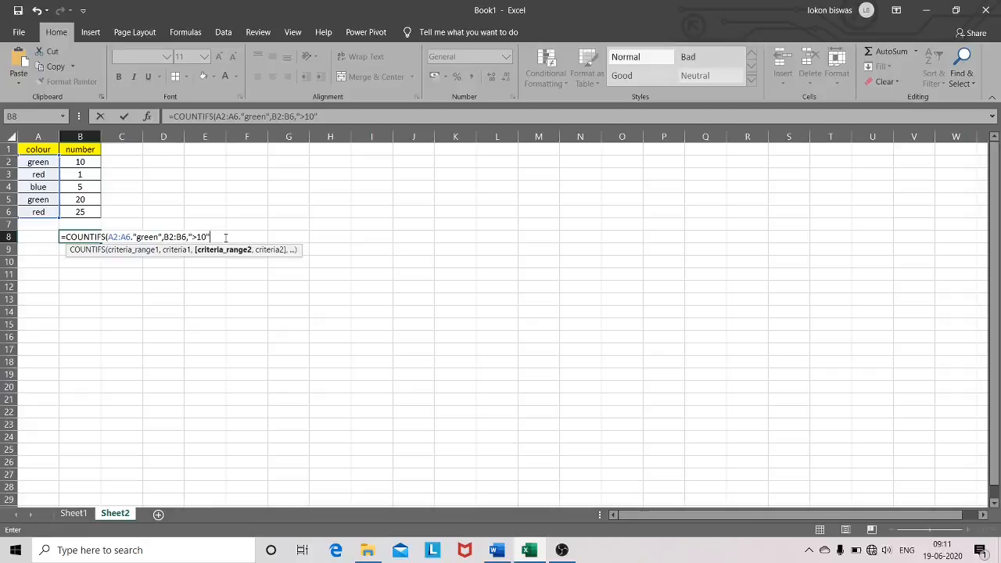
text())
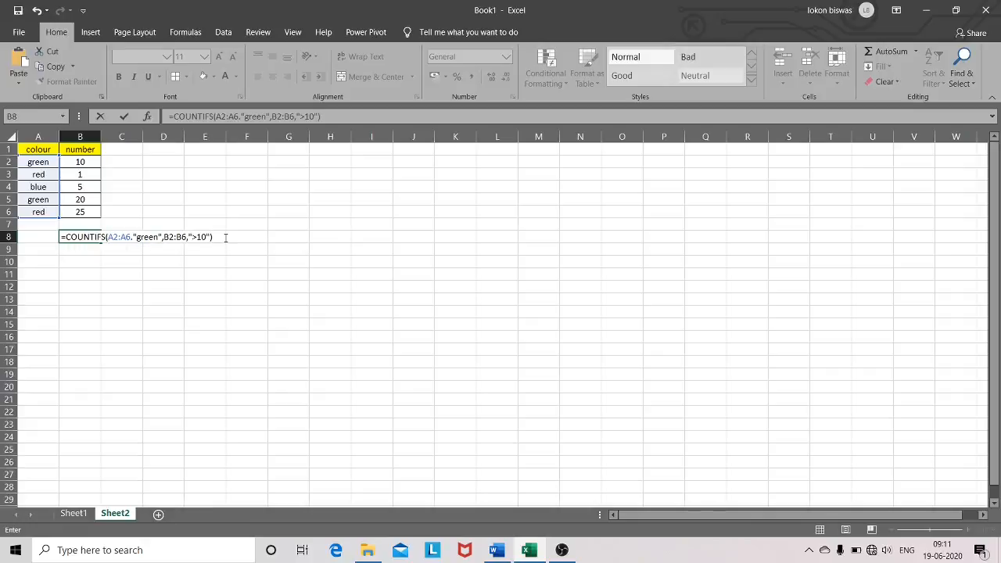
key(Return)
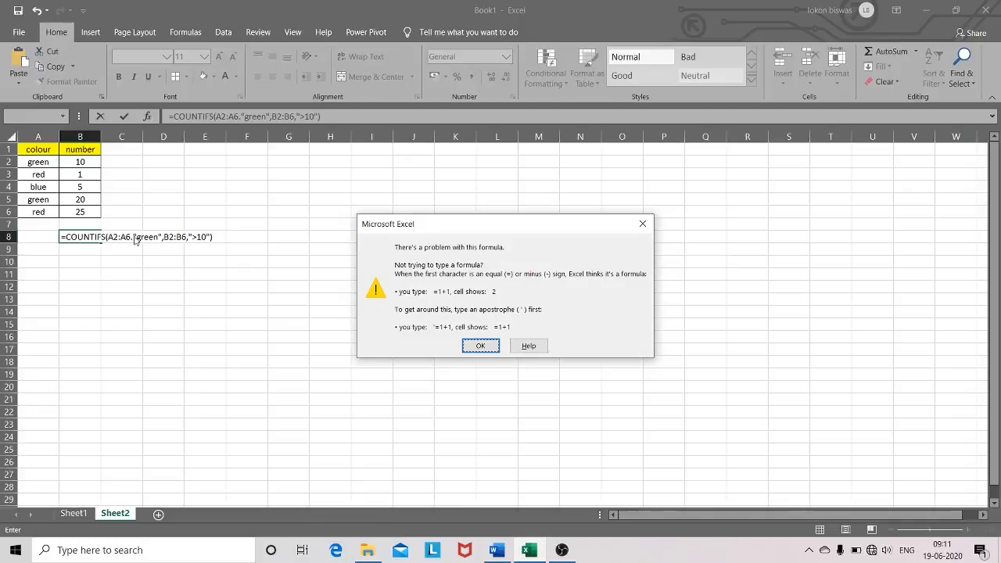
click(480, 346)
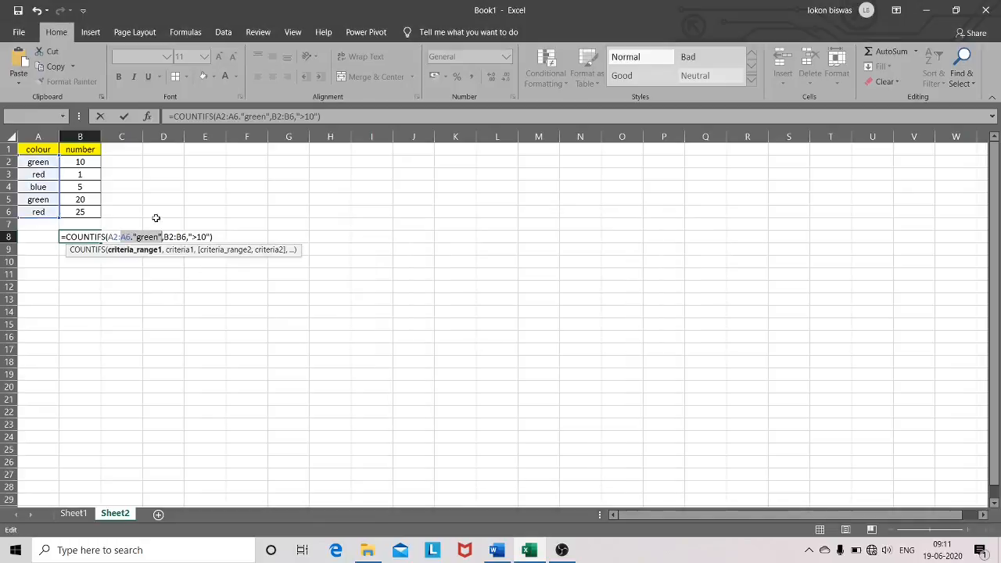
Remove everything after the A2 reference from the COUNTIFS formula in B8.
click(157, 224)
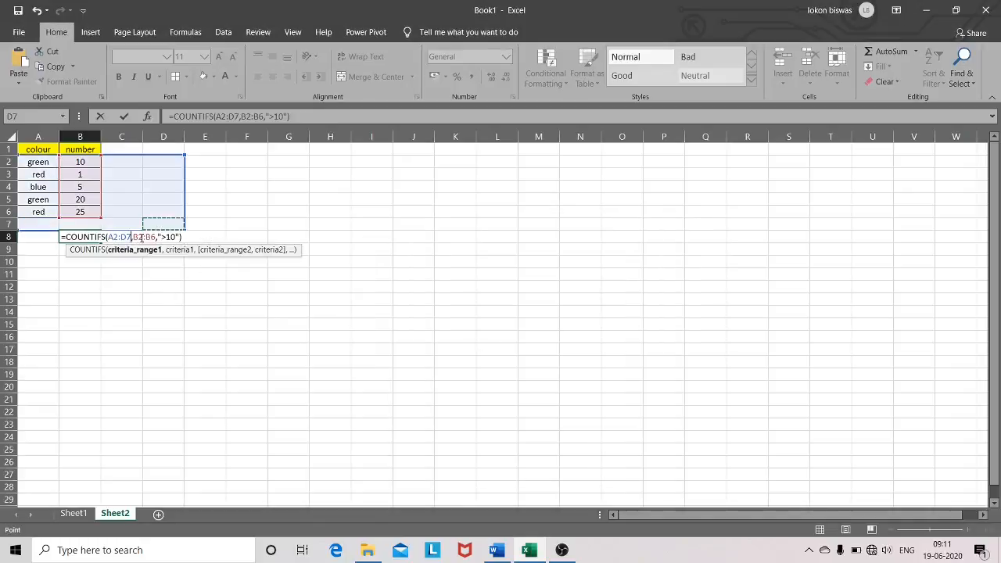
click(146, 239)
click(145, 320)
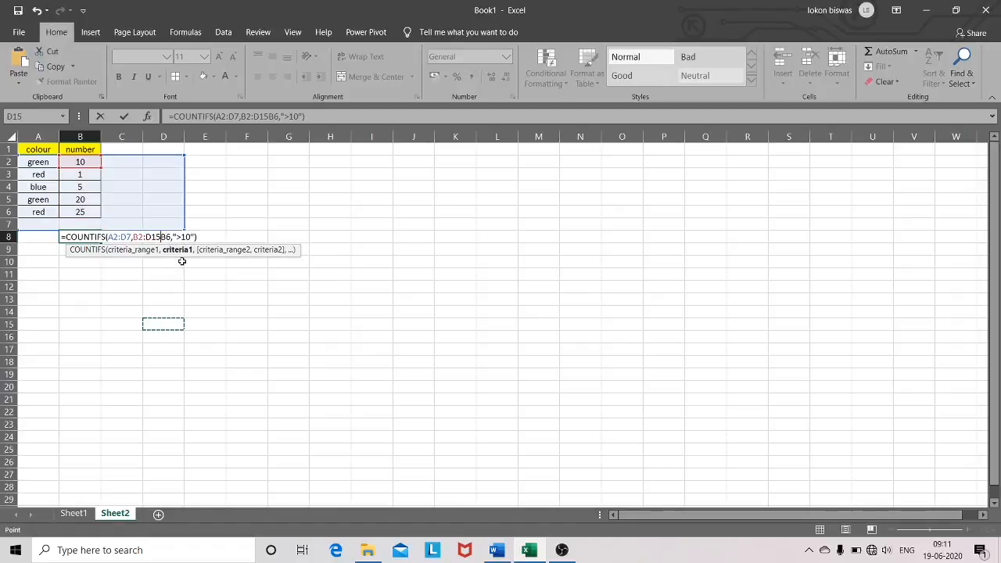
click(194, 236)
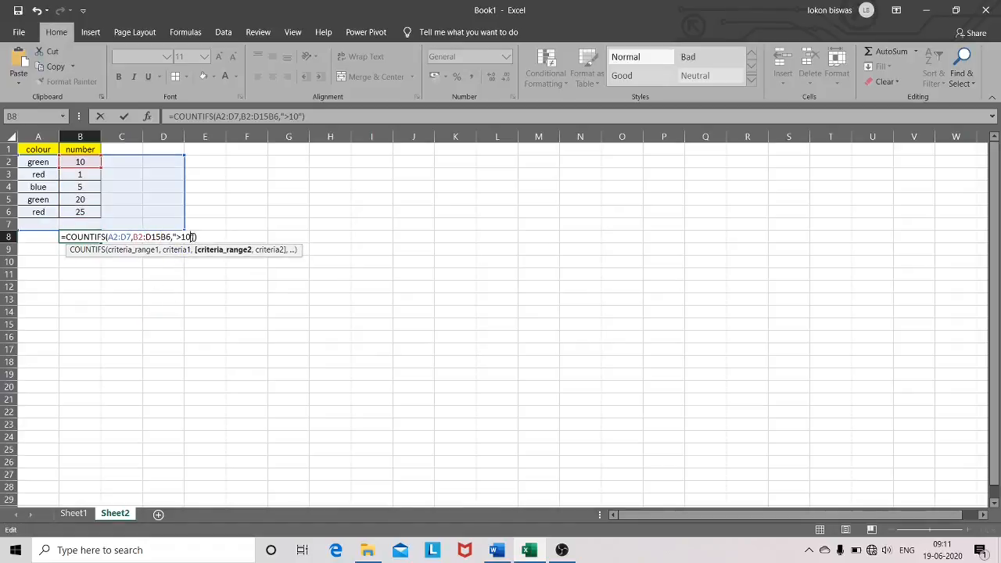
drag(200, 236, 119, 236)
key(BackSpace)
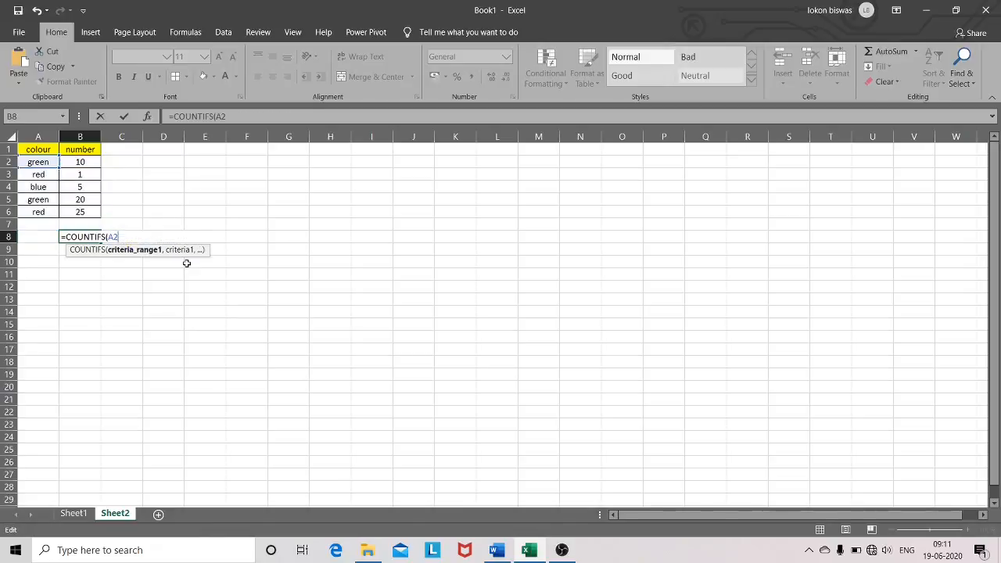
Complete the COUNTIFS formula in B8 with range A2:A6 and criterion "green", plus range B2:B6 and criterion ">10".
text(:)
click(43, 213)
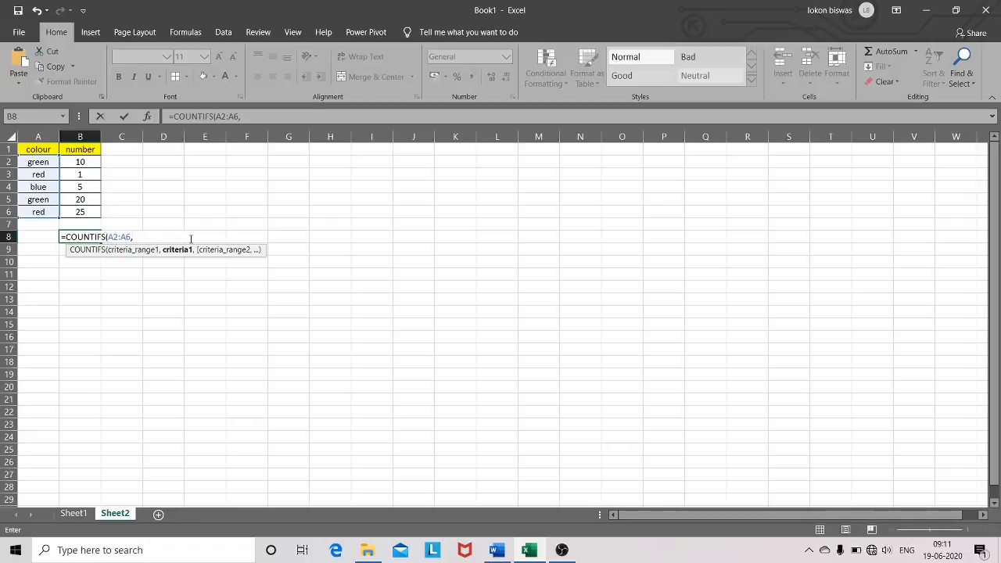
text("green")
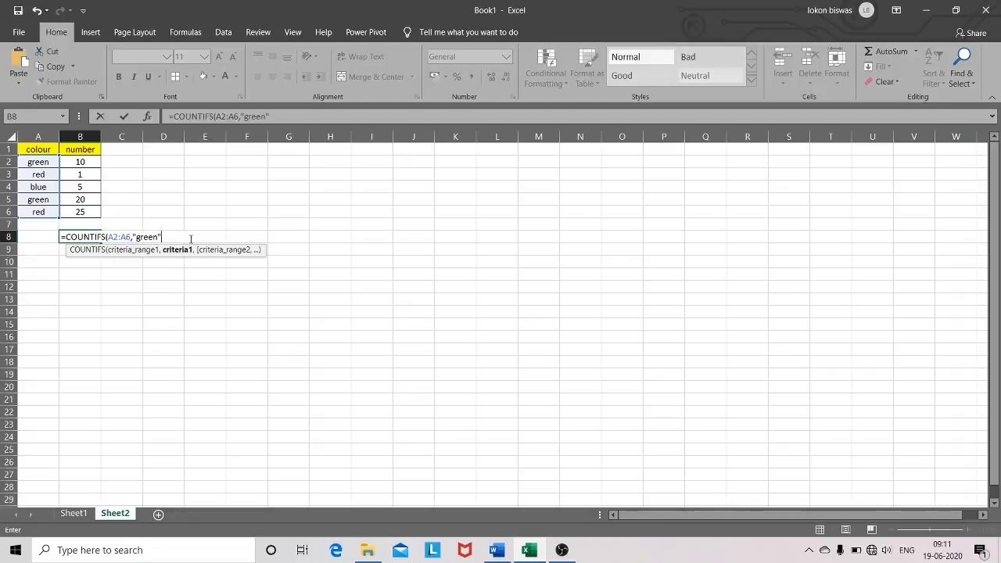
text(,)
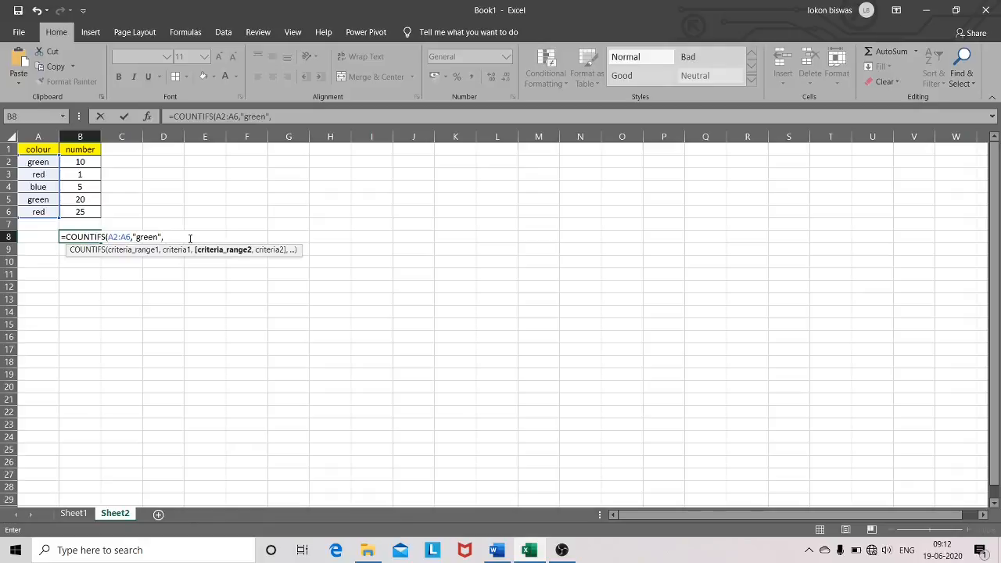
click(80, 161)
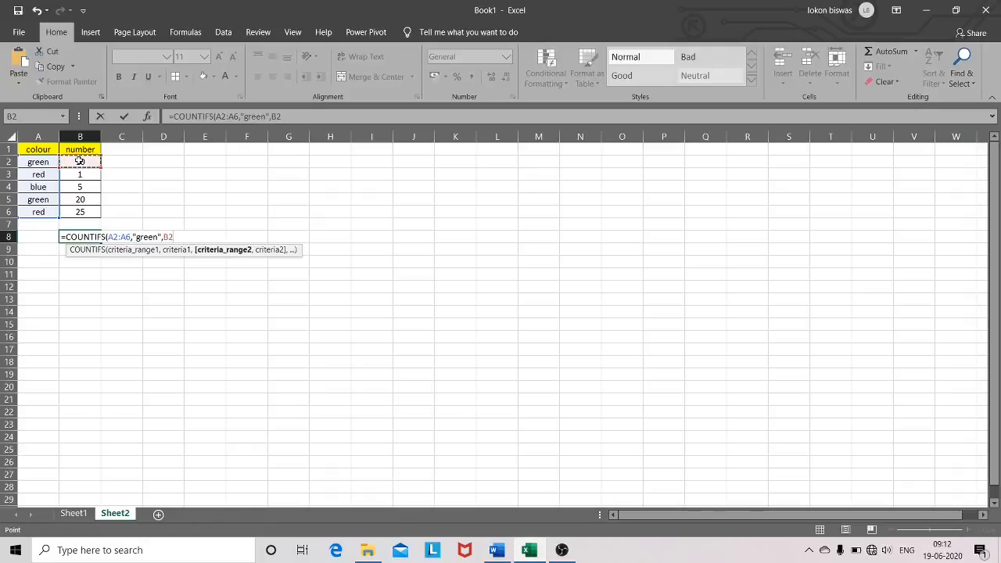
key(F8)
click(84, 213)
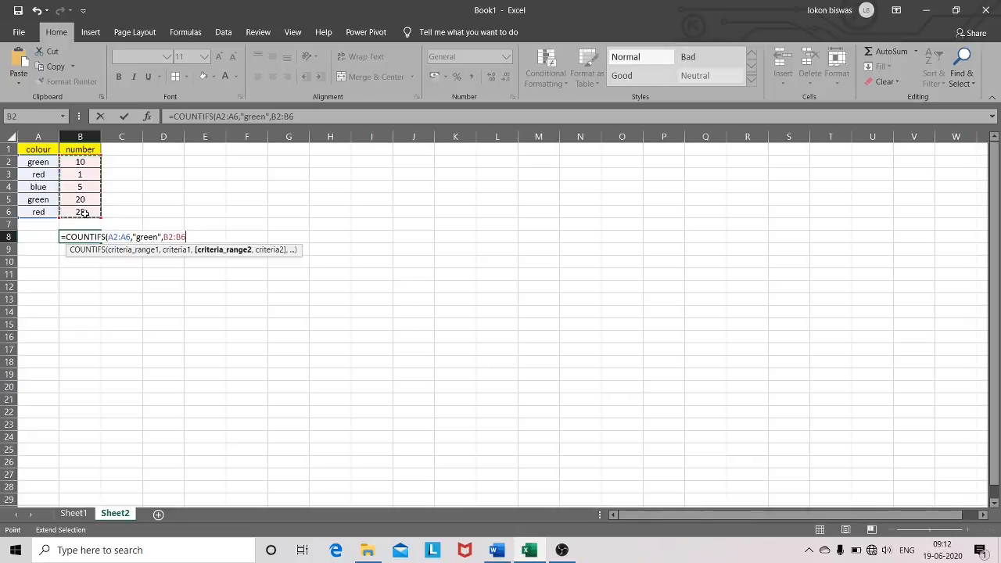
text(,)
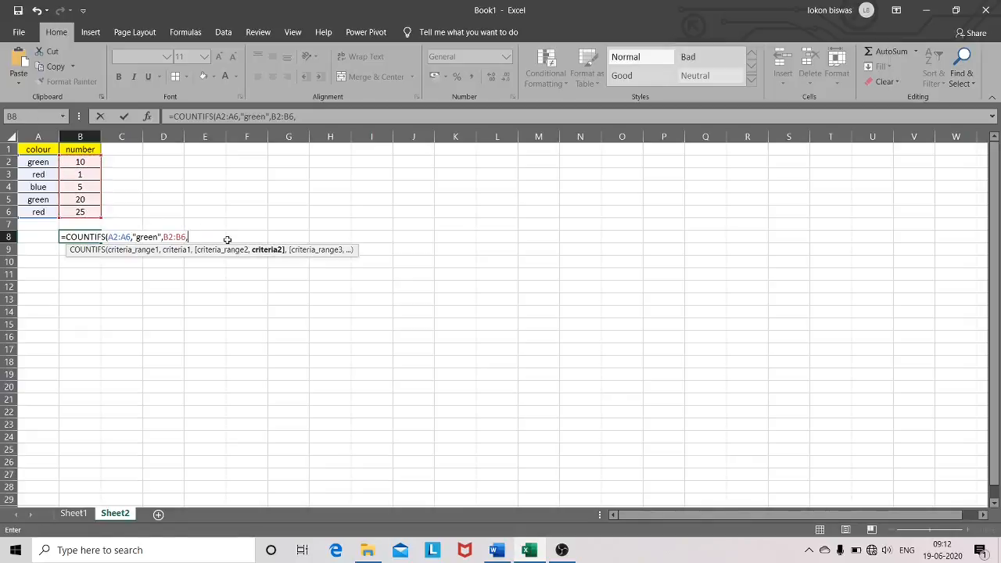
text(">10"))
key(Return)
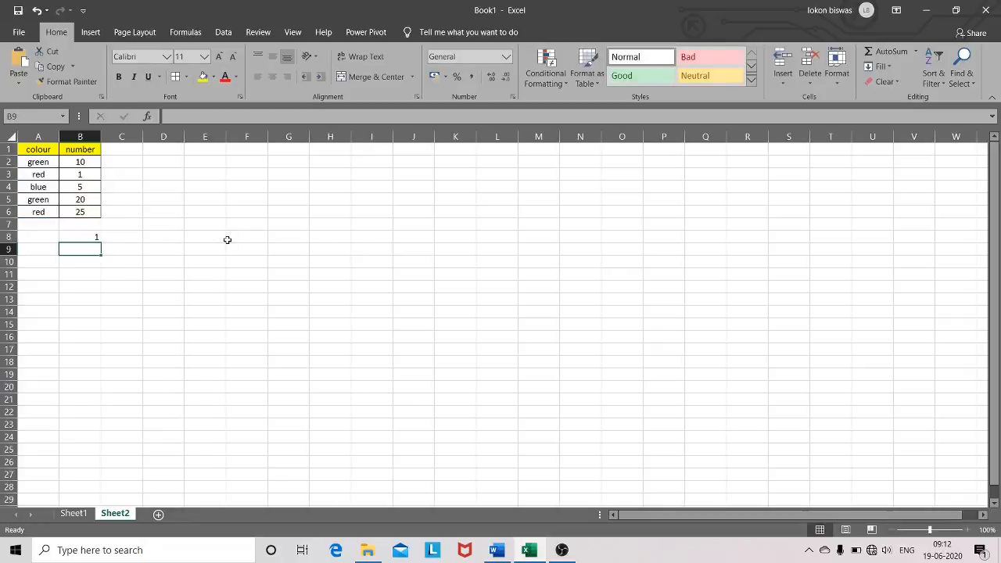
Review the COUNTIFS formula in B8 against the green entry in row 5 of the table.
click(78, 235)
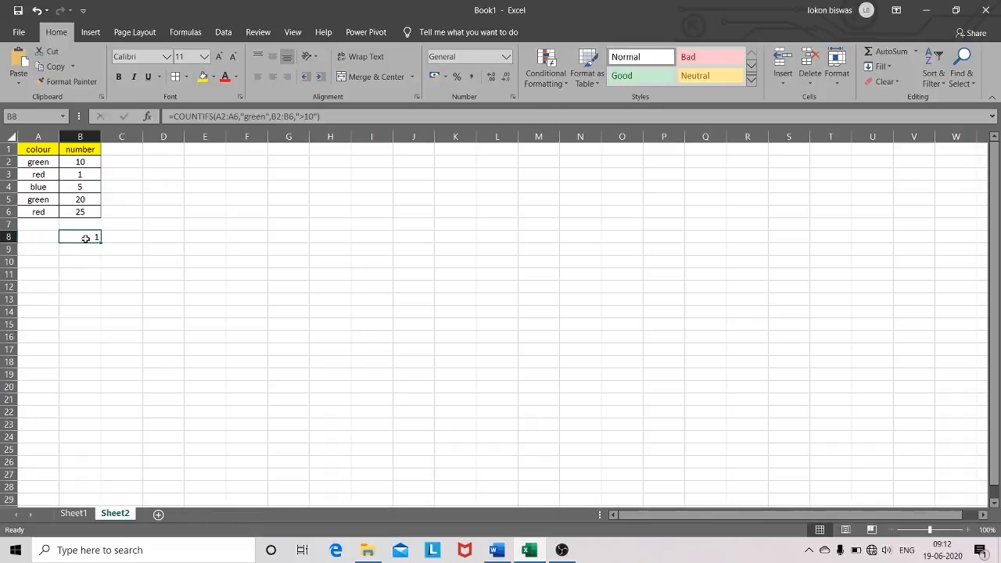
click(38, 200)
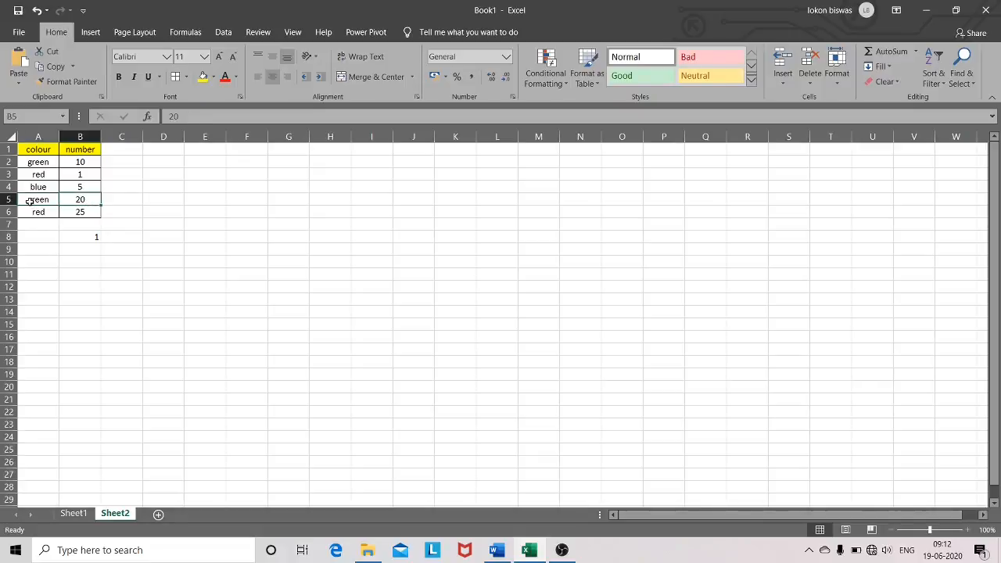
drag(33, 202, 68, 199)
click(85, 243)
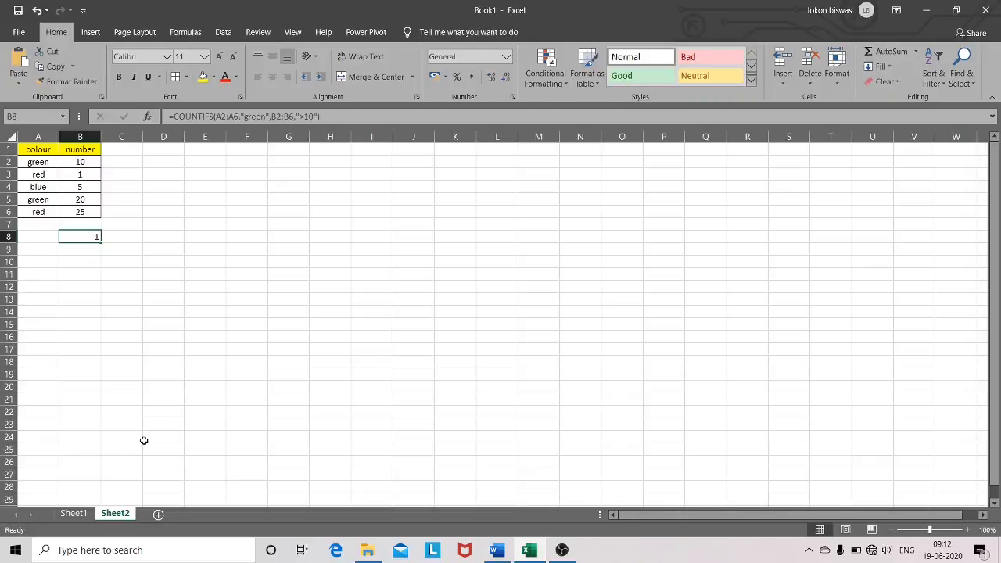
Return to Sheet1 and select the number values in A2:A7 to review the counted data.
click(74, 513)
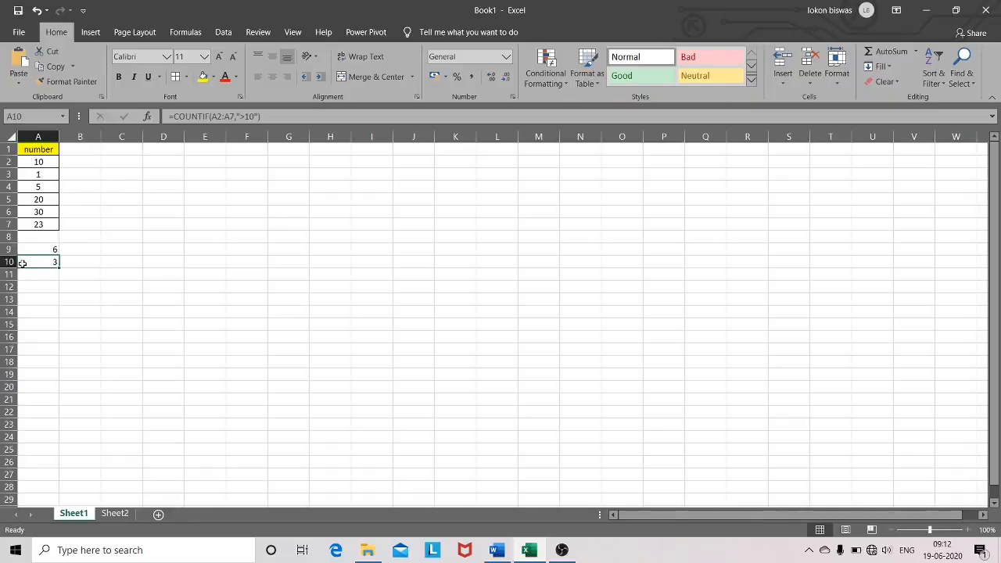
click(82, 249)
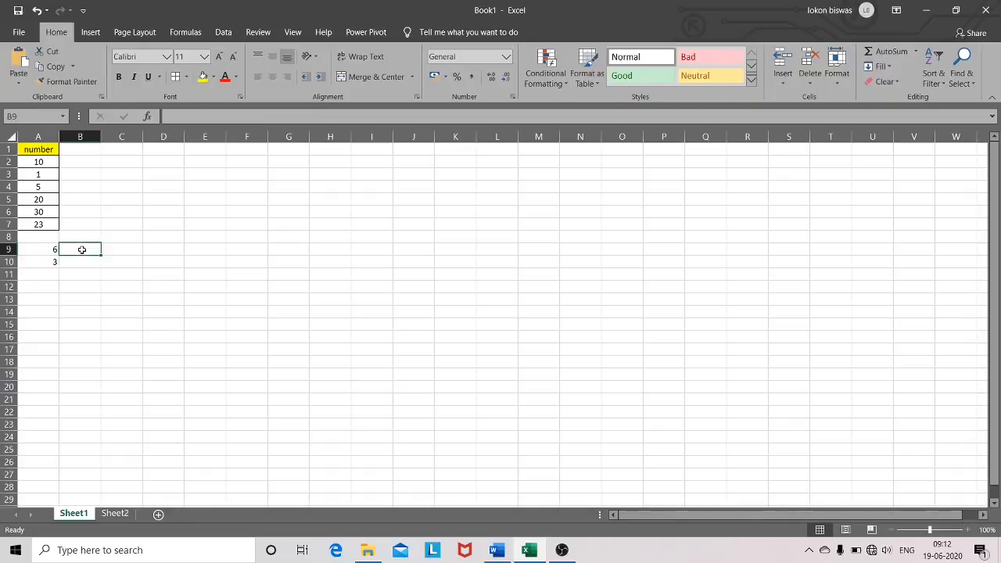
click(118, 249)
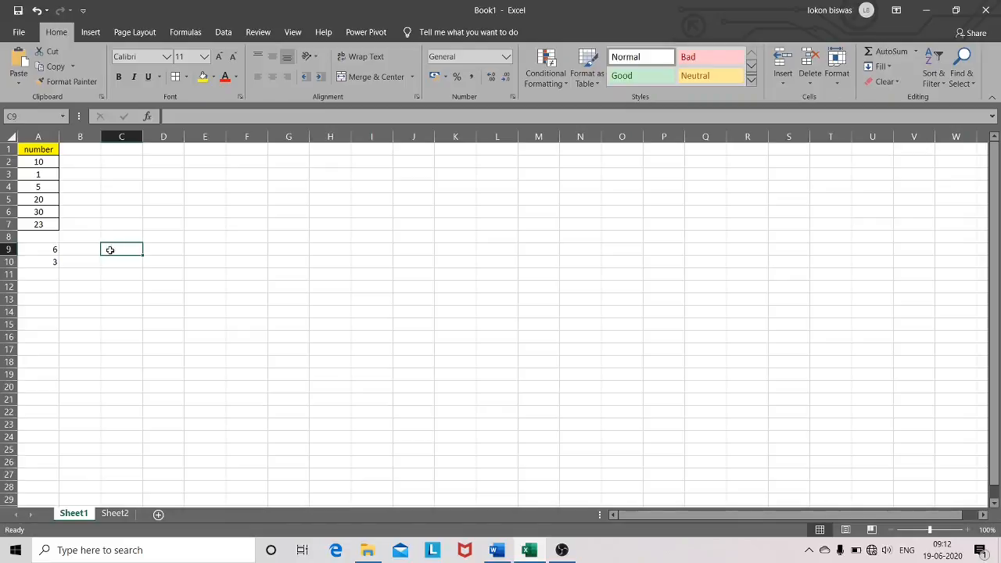
drag(40, 162, 39, 222)
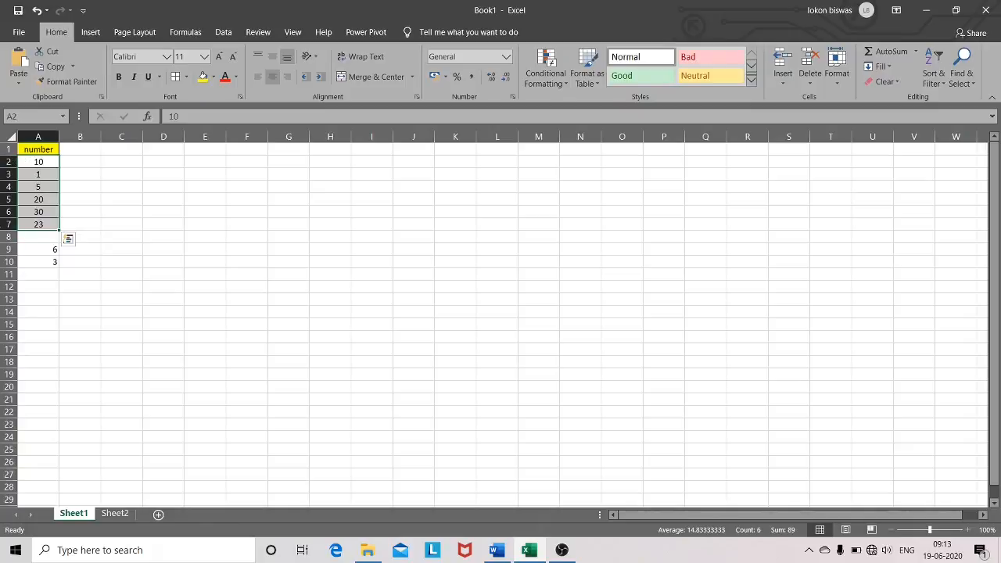
Enter a SUM formula in C9 that adds the range A2:A7, and check it against the number values.
click(109, 260)
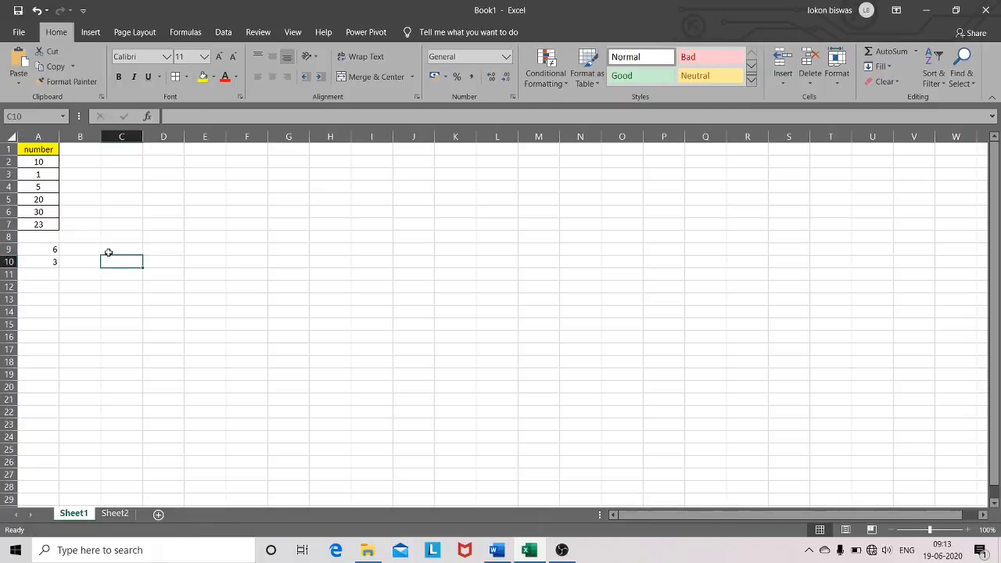
click(109, 248)
text(=)
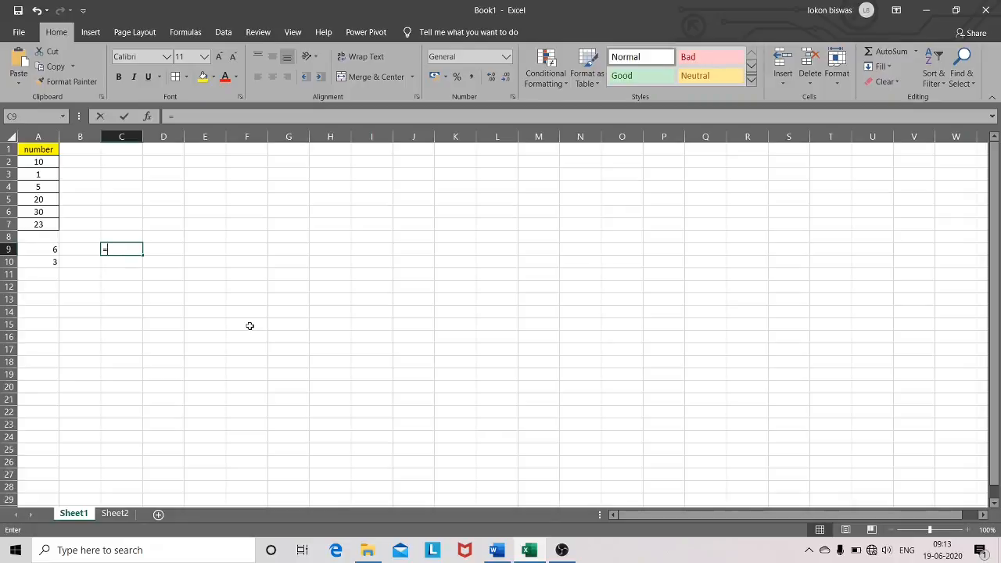
key(Caps_Lock)
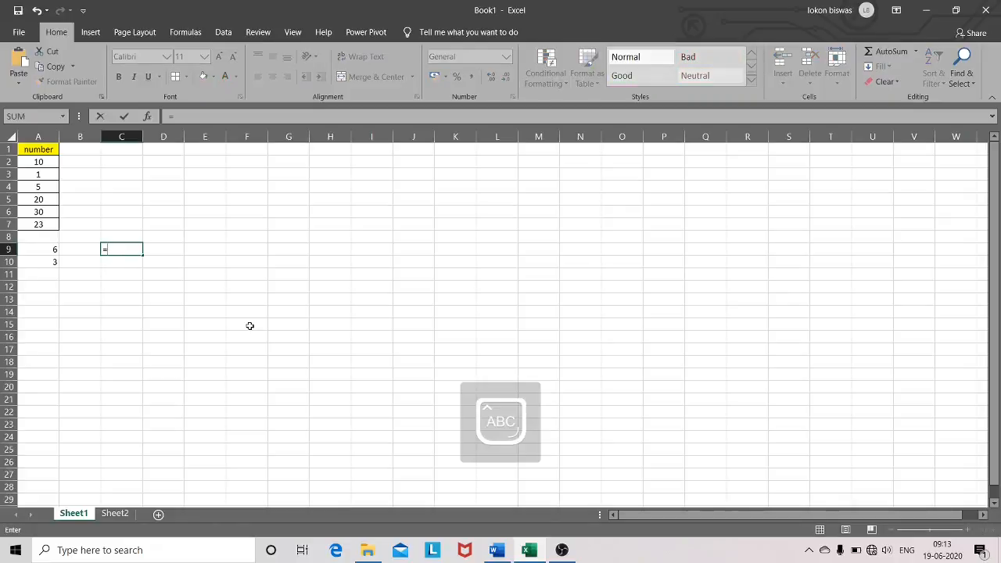
text(SUM)
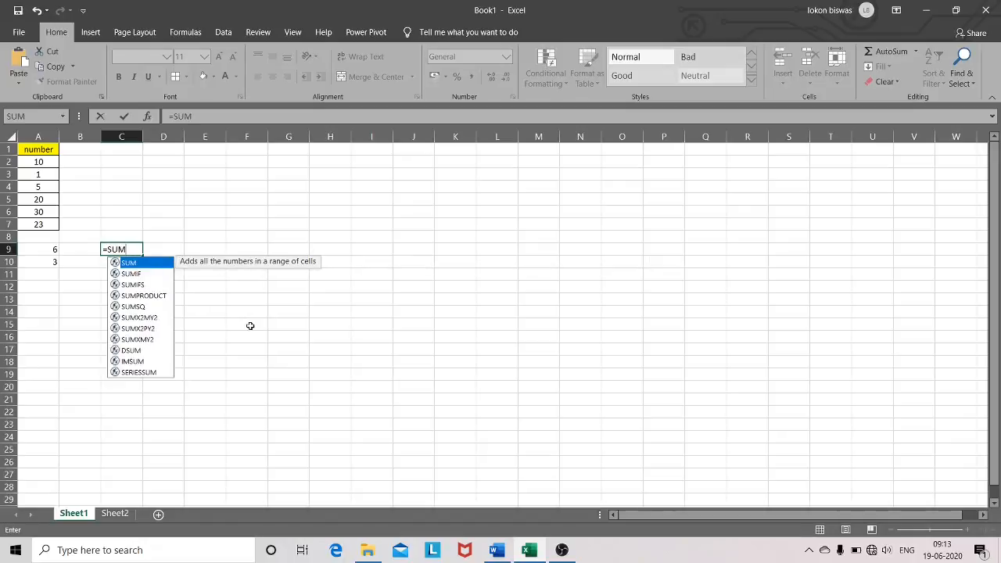
text(()
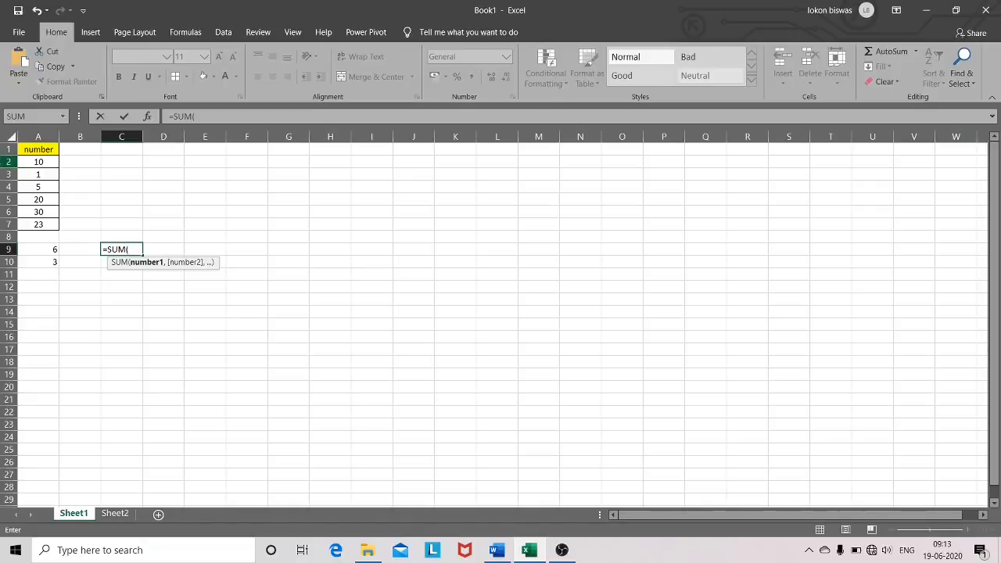
click(39, 161)
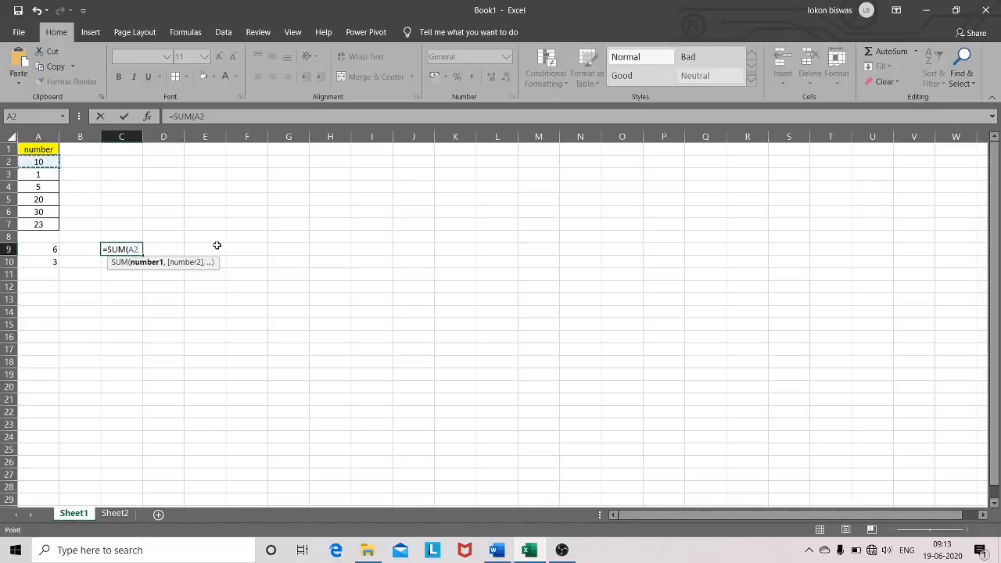
key(F8)
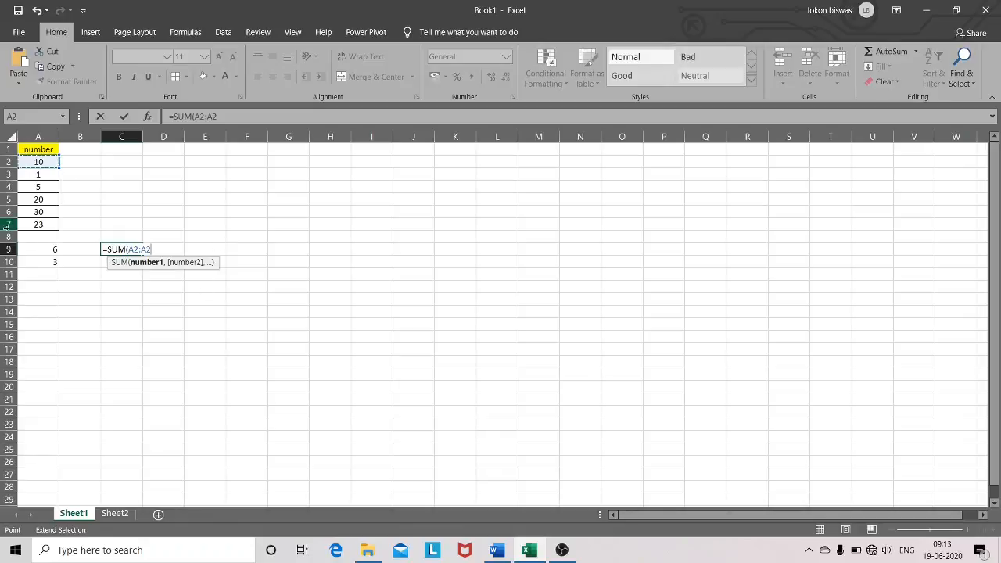
click(31, 225)
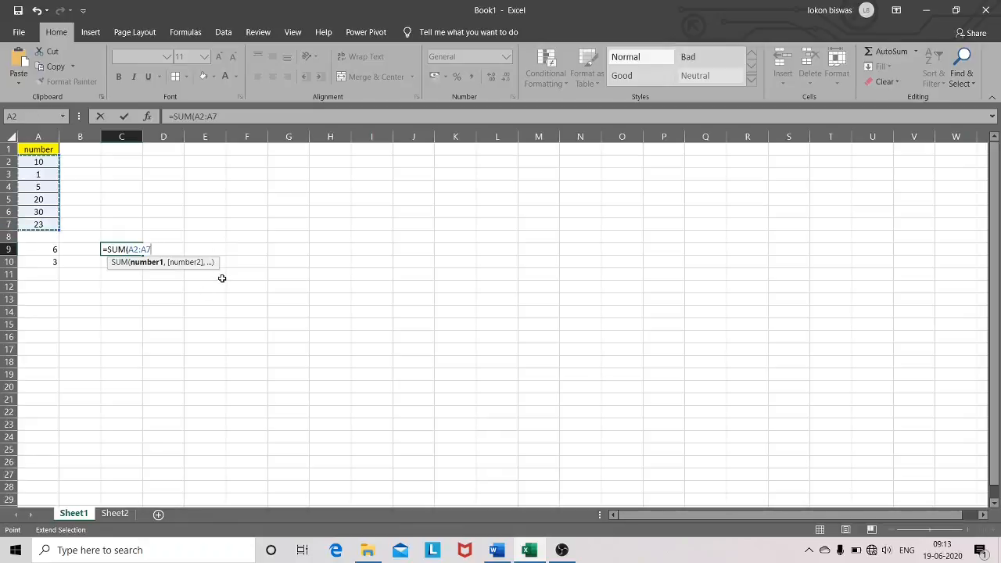
text())
key(Return)
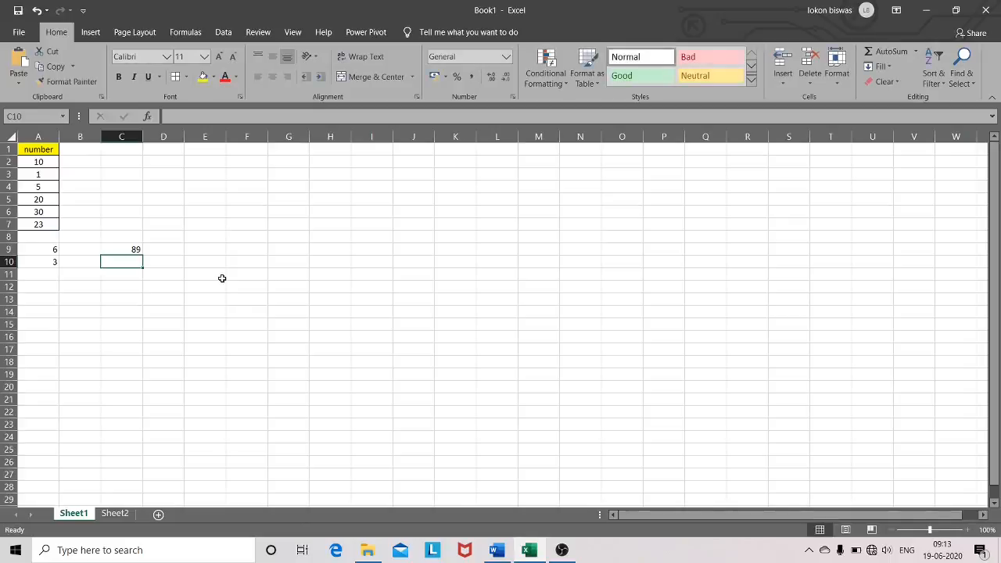
drag(37, 161, 39, 225)
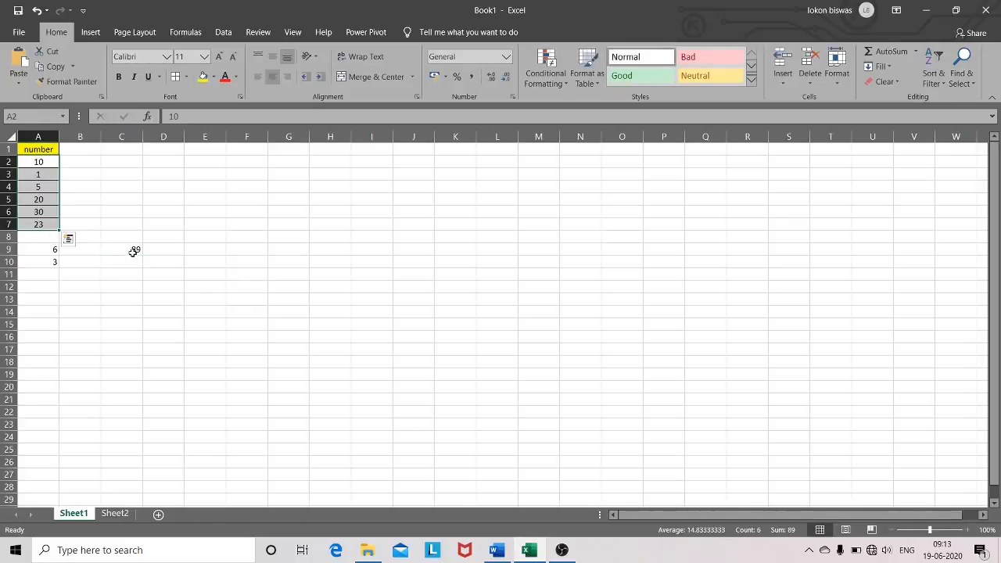
click(132, 250)
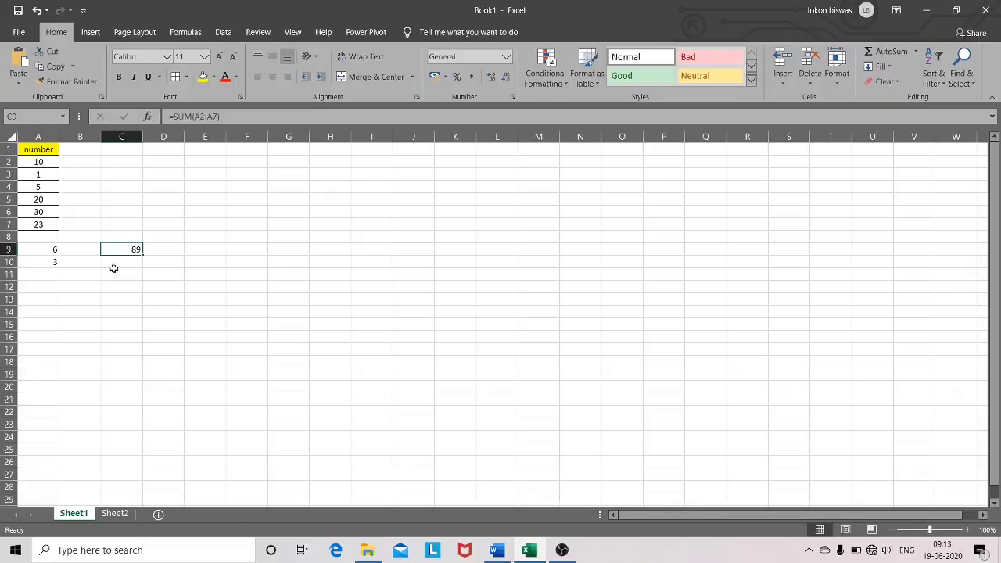
Enter a SUMIF formula in C10 that adds the values in A2:A7 meeting the criterion ">10".
click(119, 262)
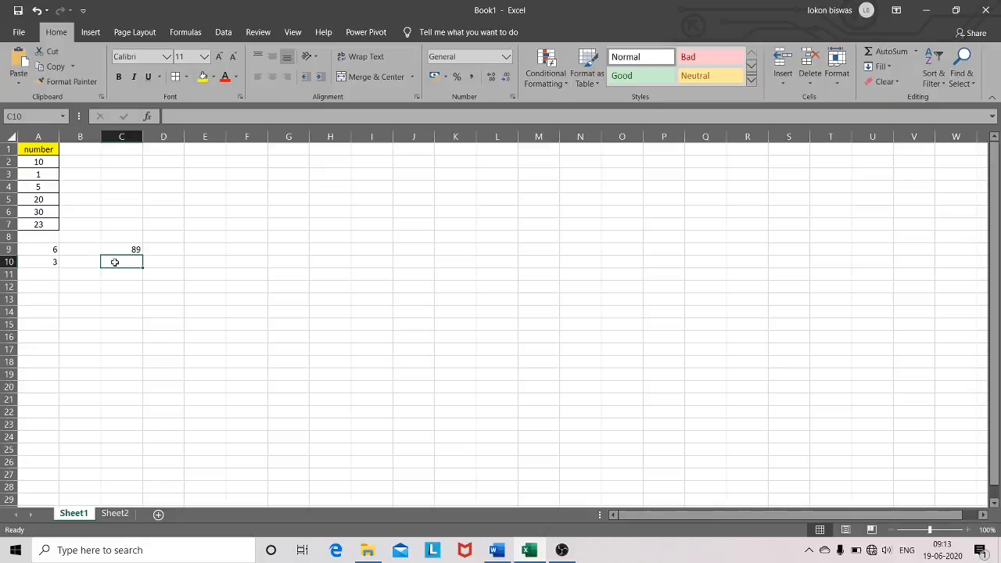
double_click(115, 262)
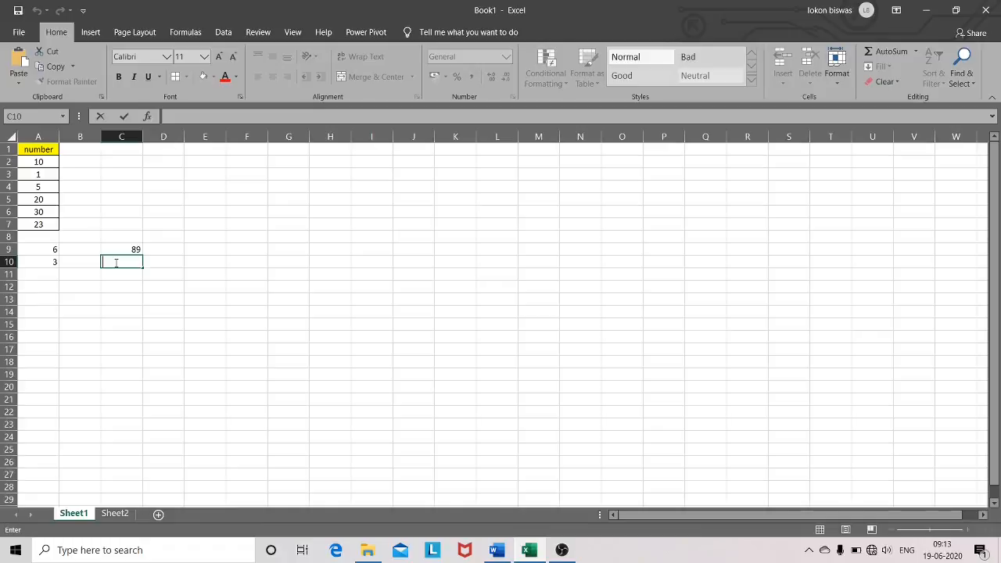
text(=)
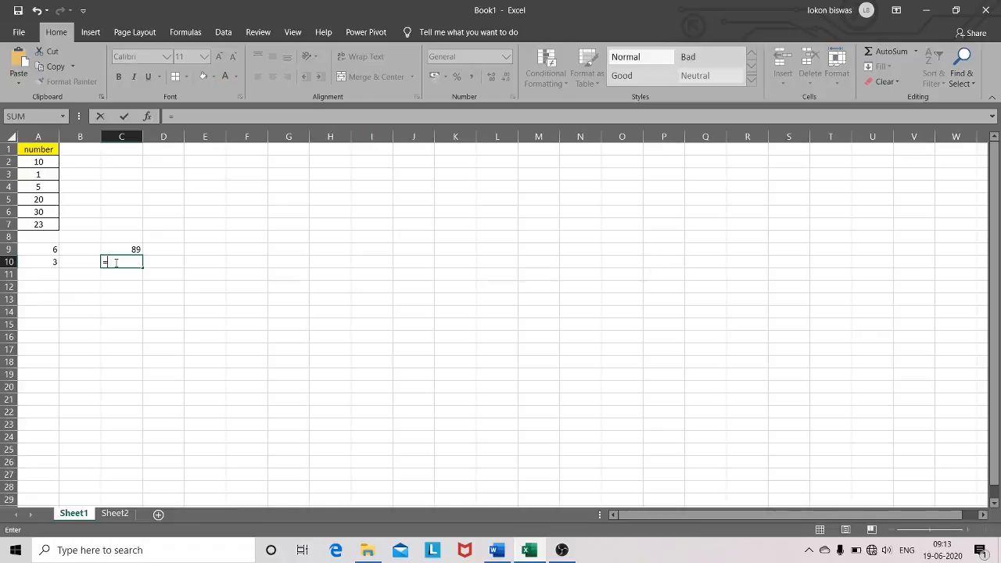
text(SUMIF)
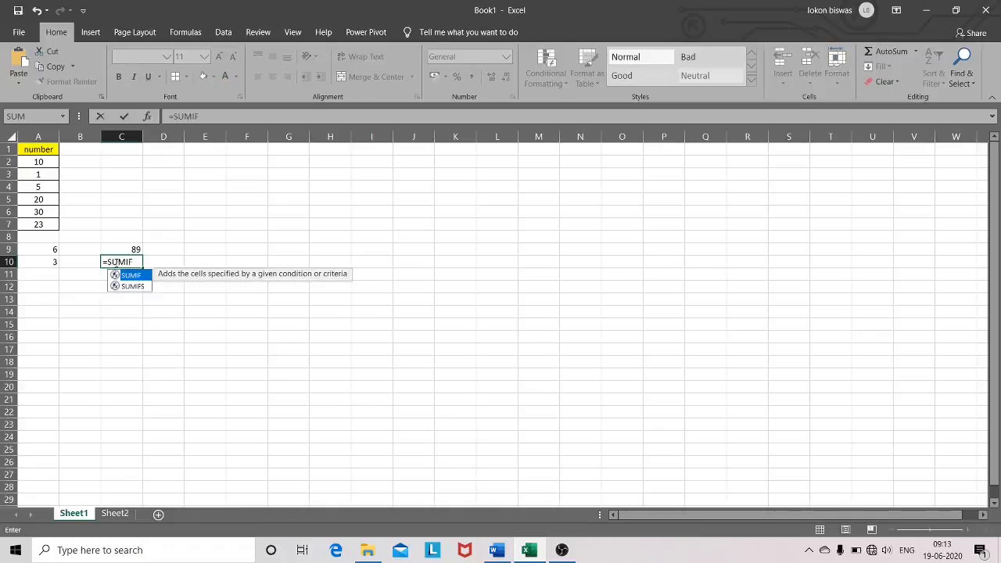
text(()
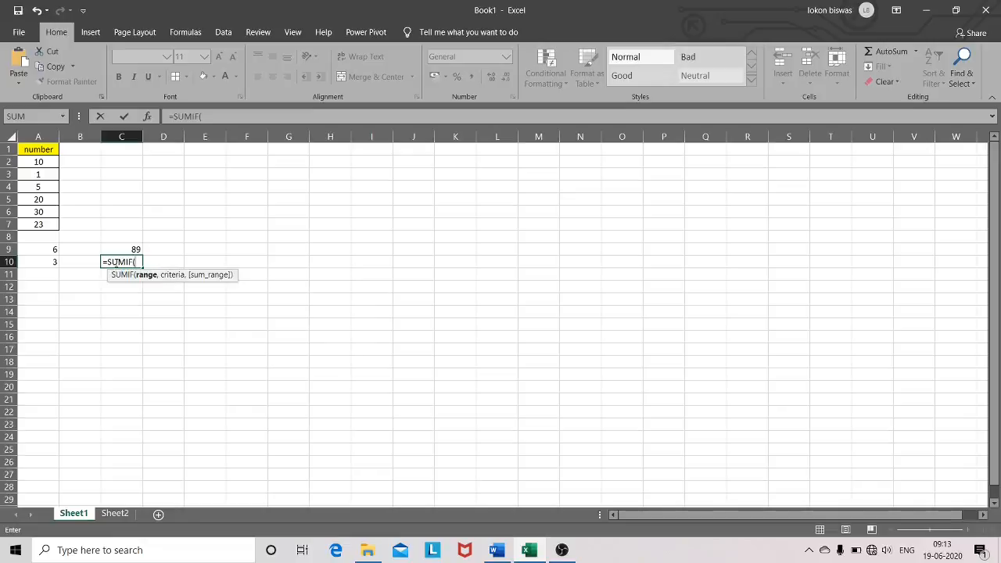
click(39, 163)
key(F8)
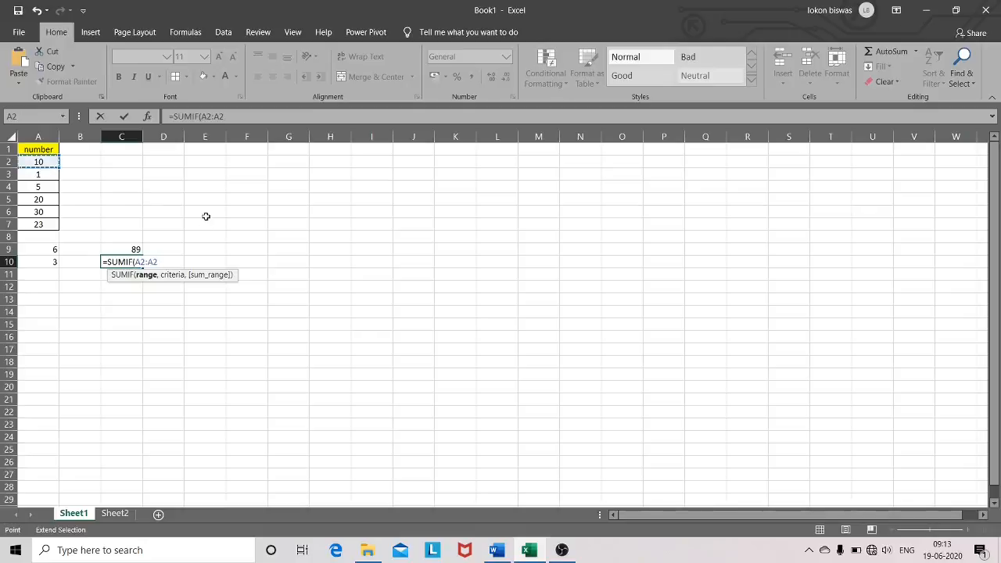
click(39, 225)
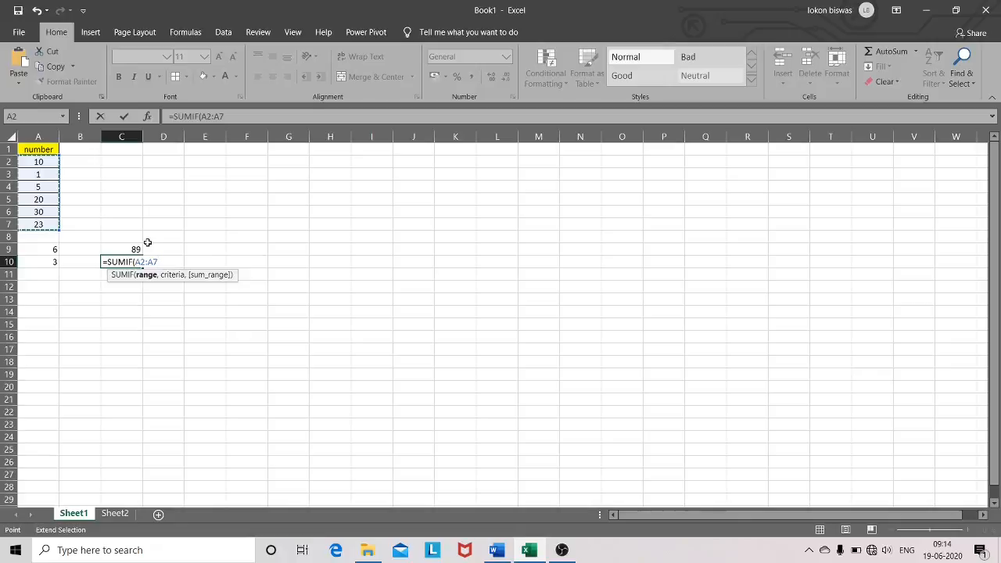
text(,)
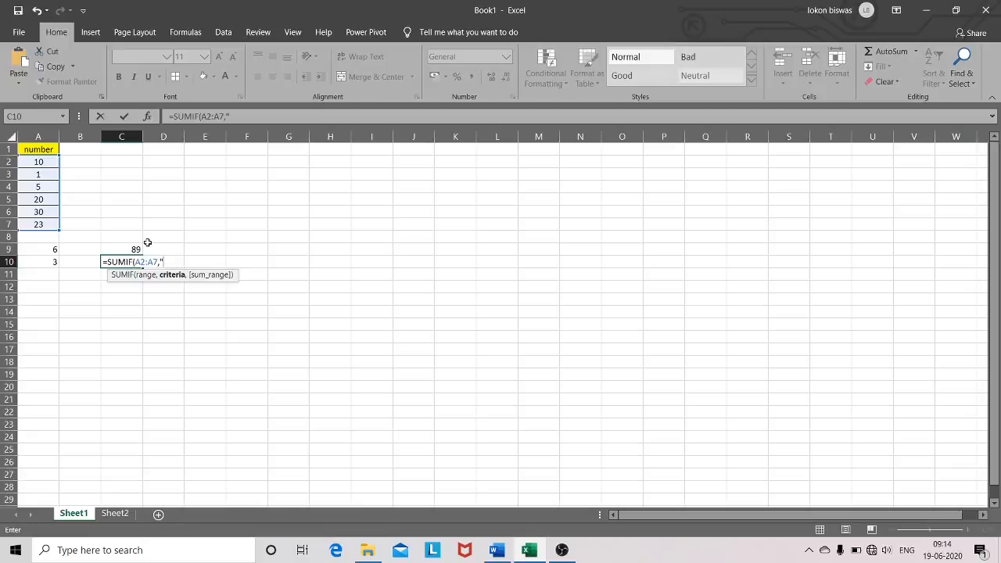
text(">10"))
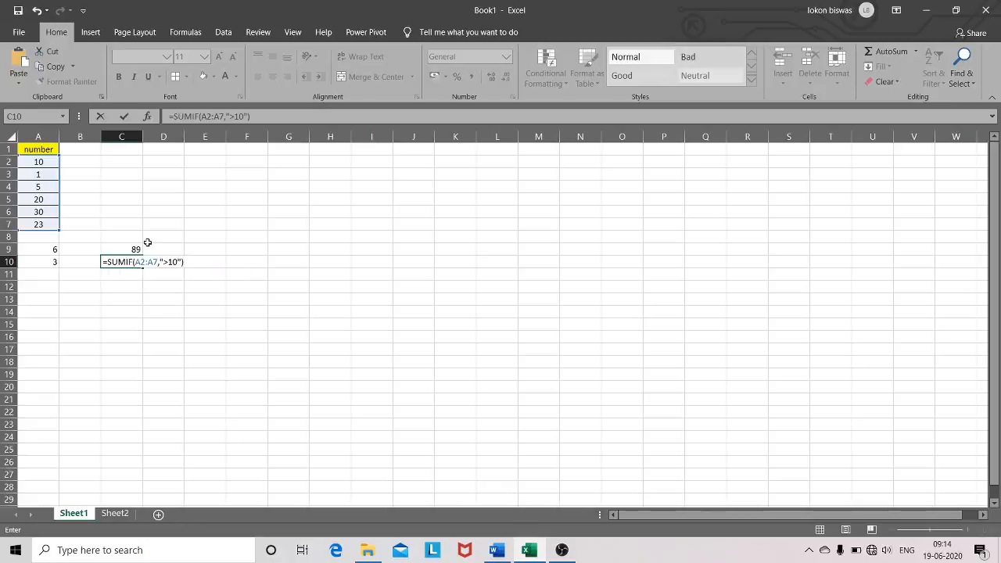
key(Return)
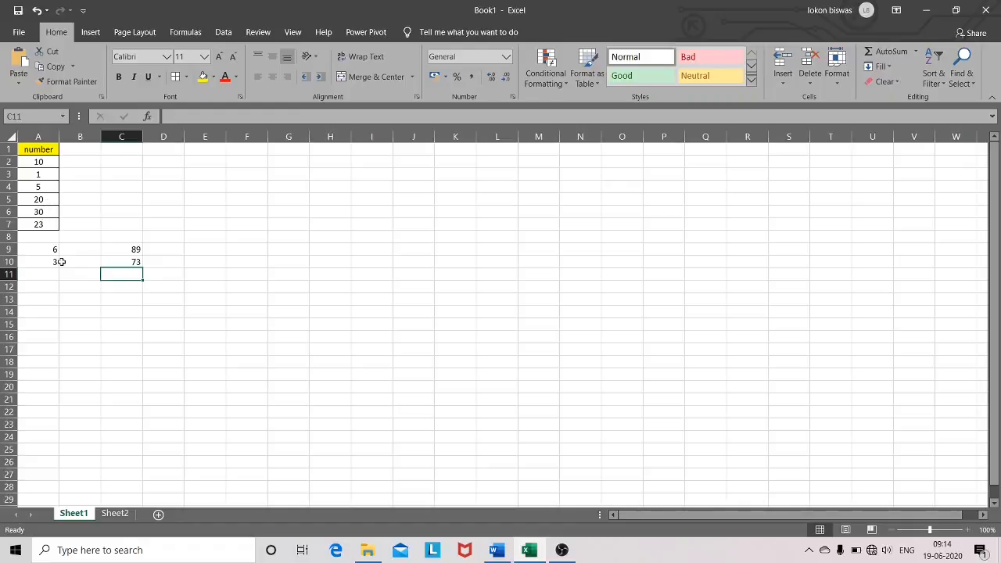
Review the SUMIF formula in C10 against the numbers in the table that are greater than 10.
drag(43, 201, 42, 211)
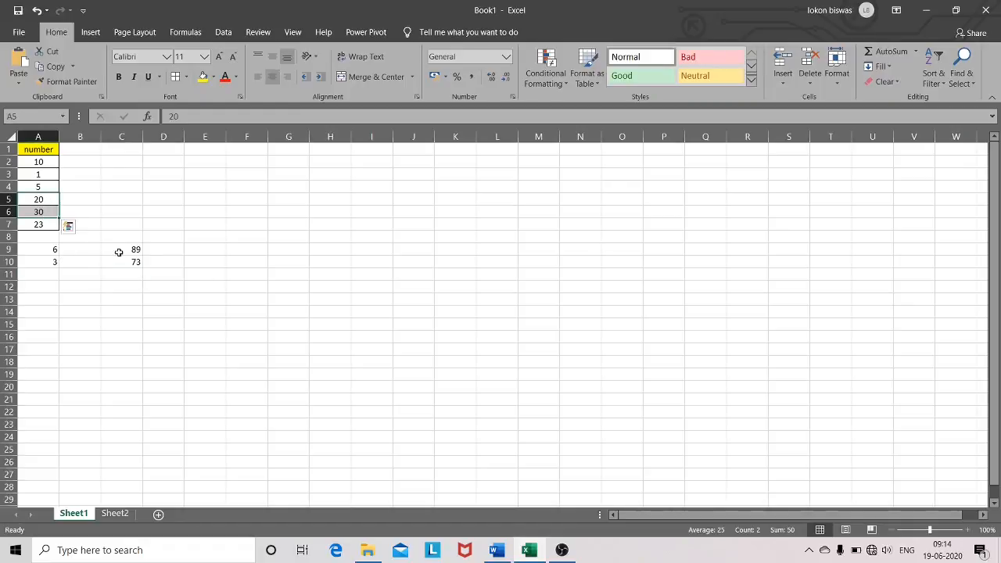
click(122, 261)
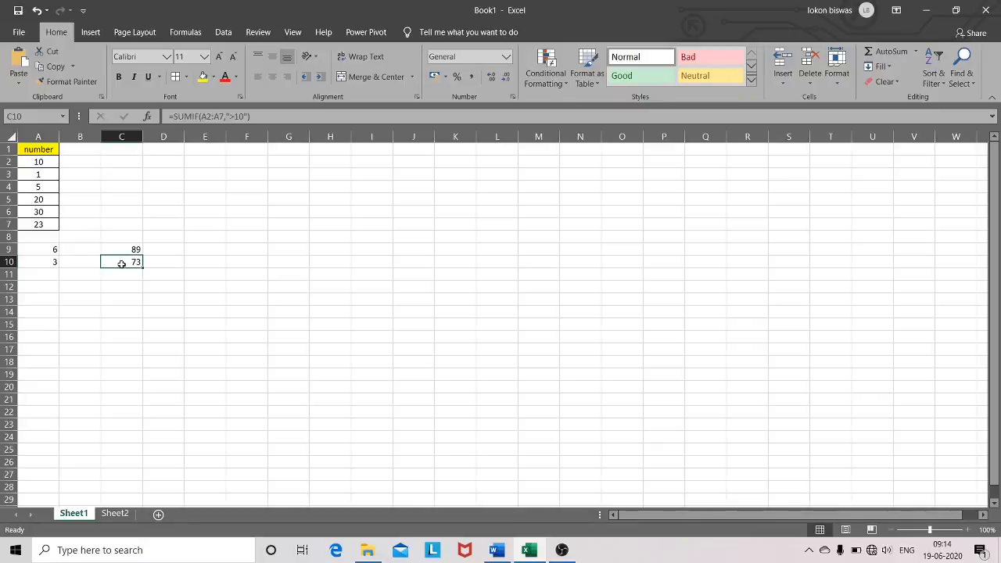
click(104, 286)
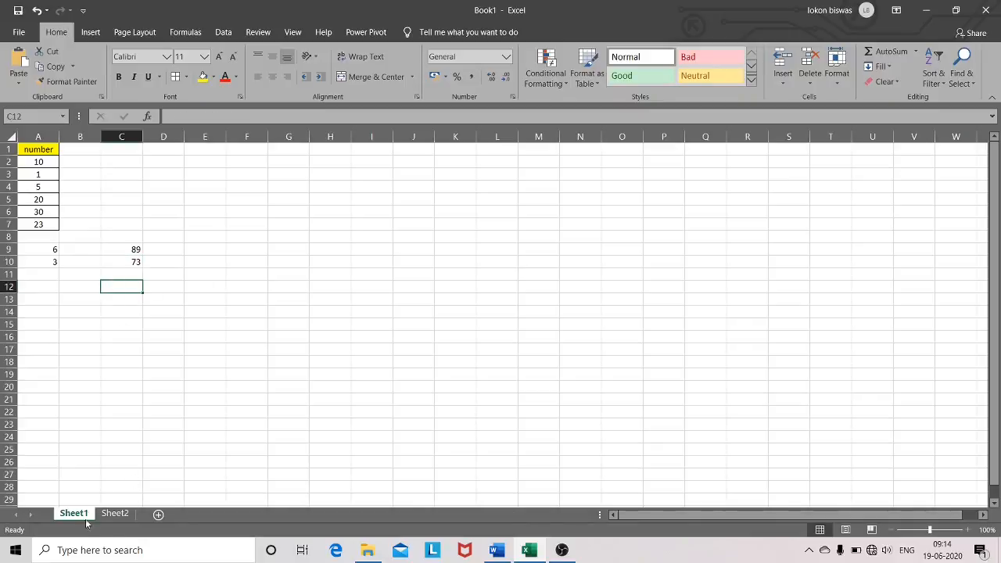
Switch from Sheet1 to Sheet2, and examine the colour, number and shape table on Sheet3.
click(116, 513)
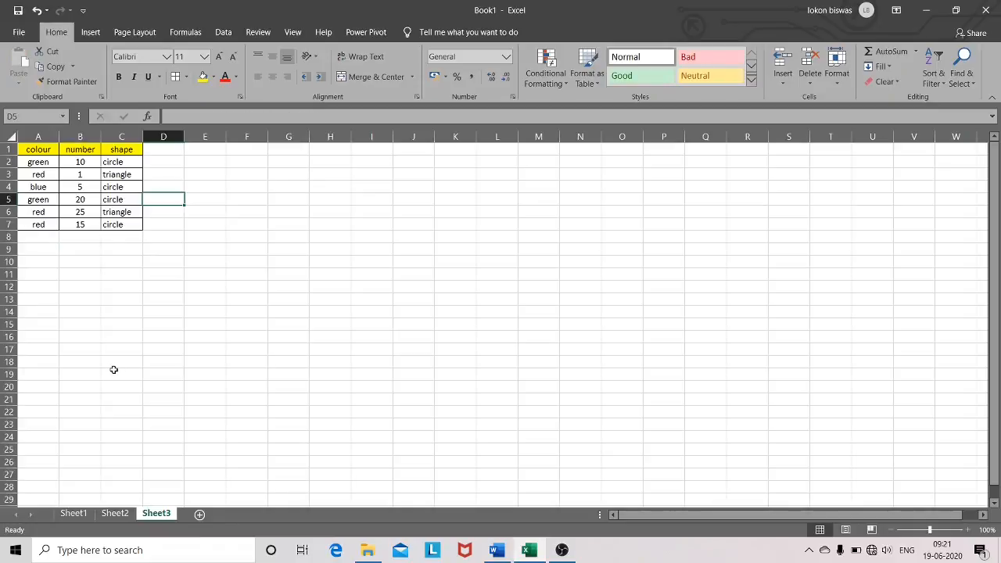
click(167, 249)
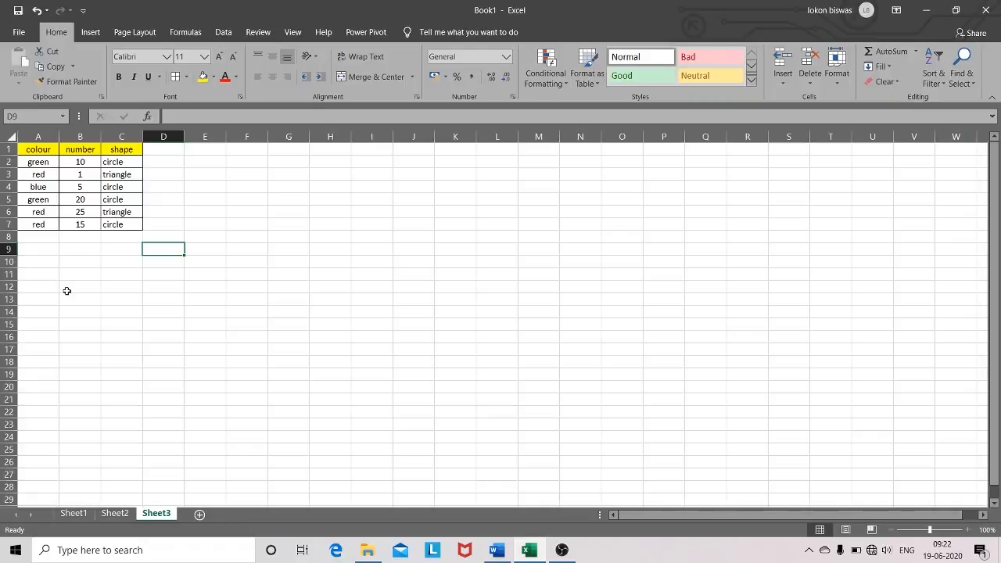
click(123, 162)
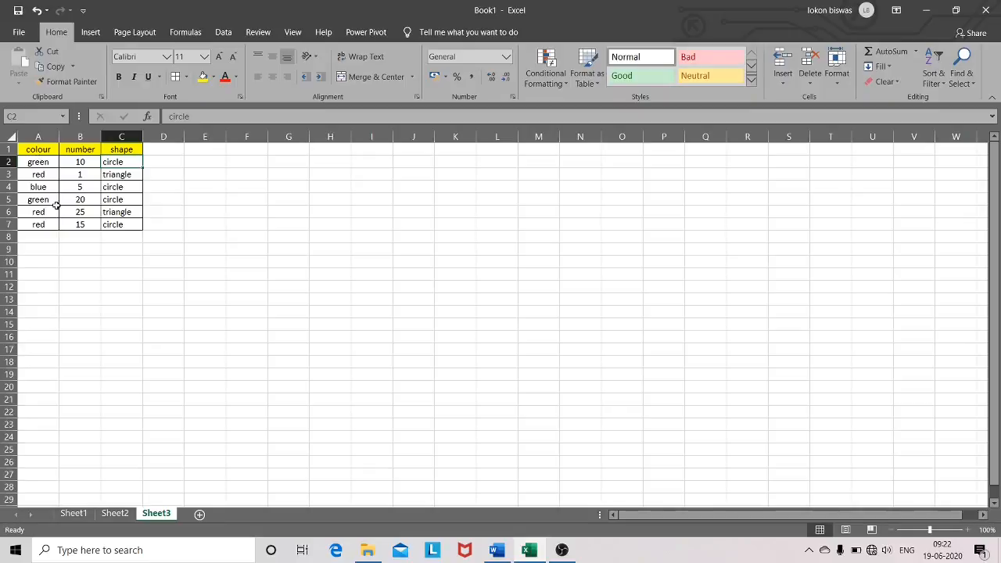
Start a SUMIFS formula in B9 with the number values B2:B7 as the sum range.
click(68, 249)
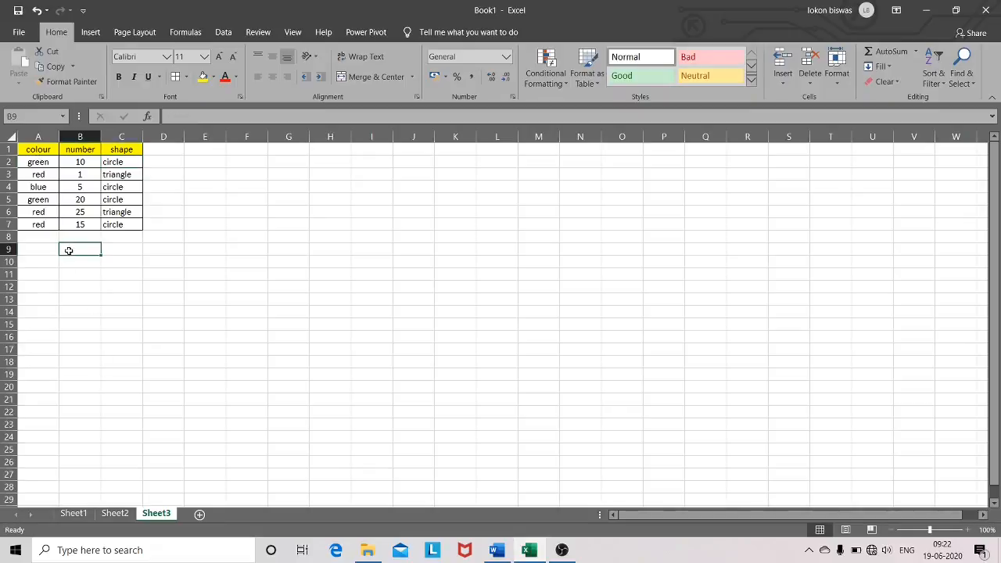
key(Caps_Lock)
text(S)
key(BackSpace)
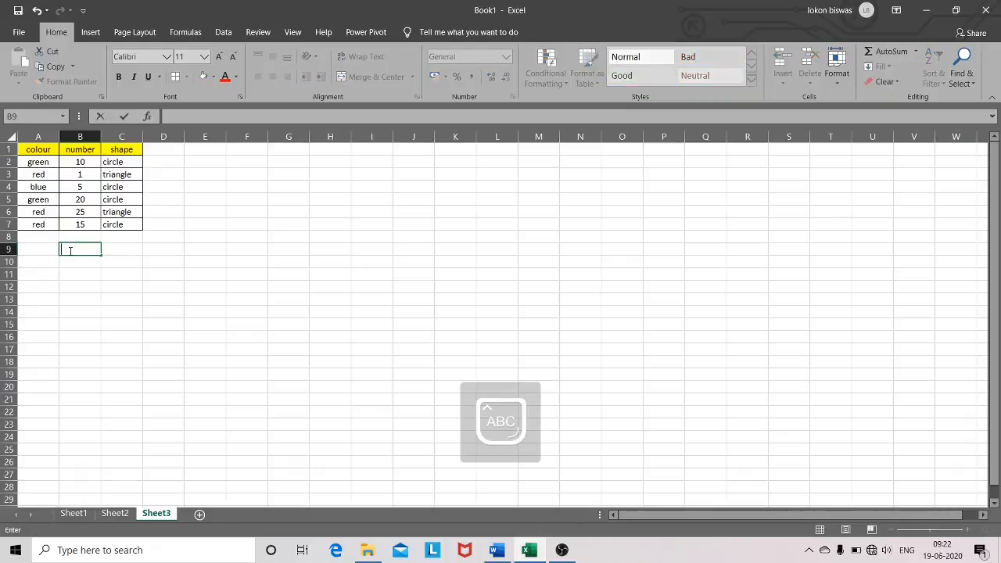
text(=SU,)
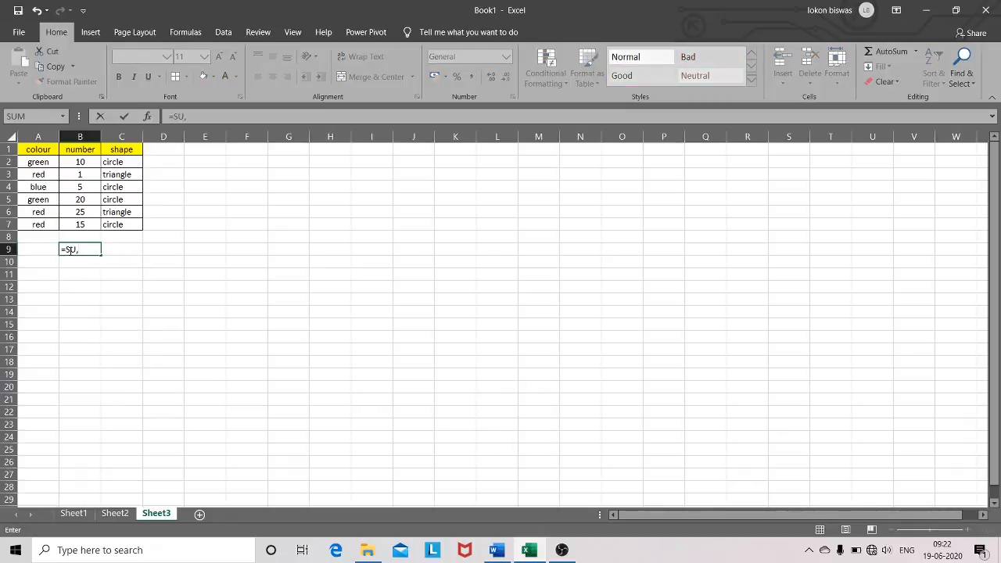
key(BackSpace)
text(MIFS)
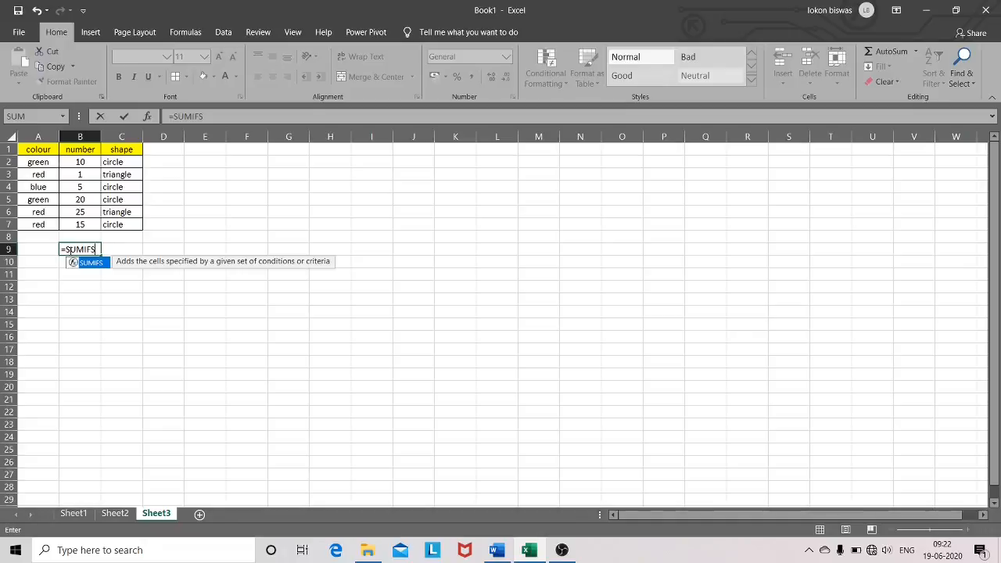
text(()
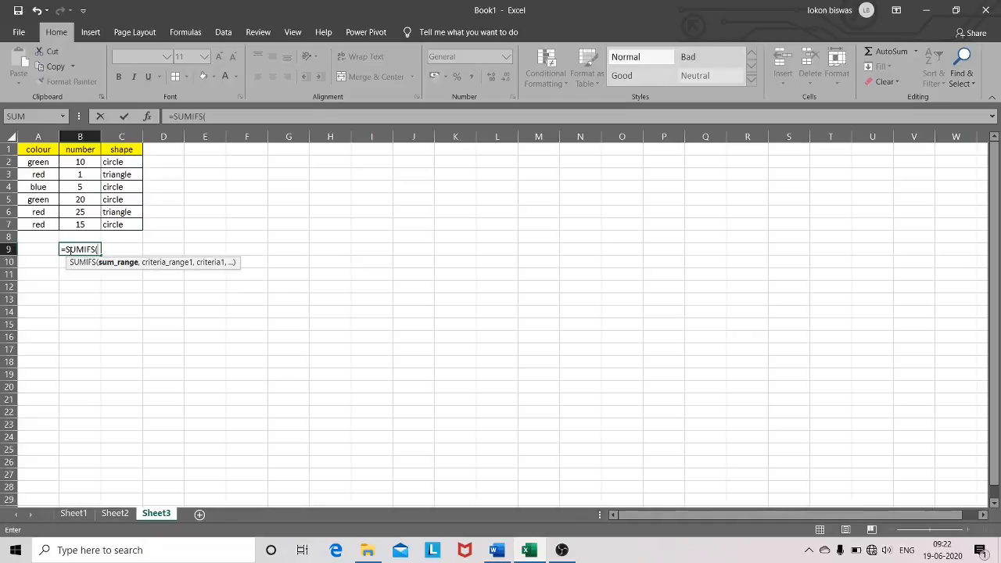
click(92, 159)
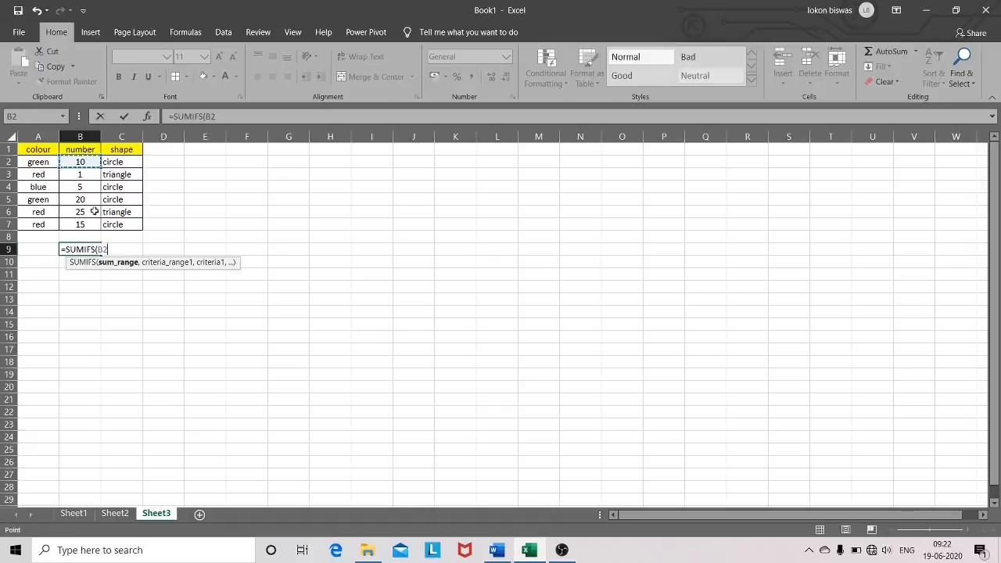
key(F8)
click(90, 226)
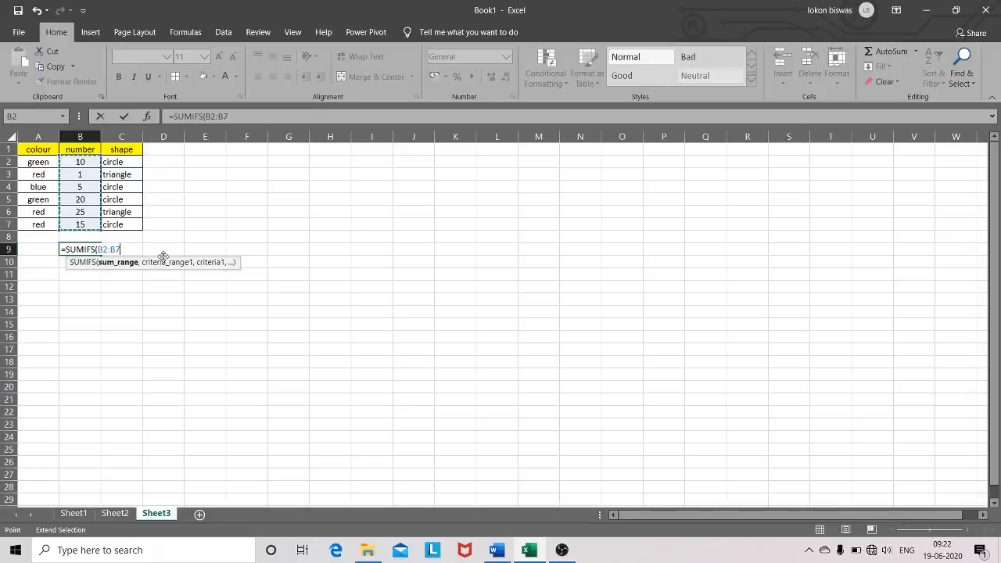
text(,)
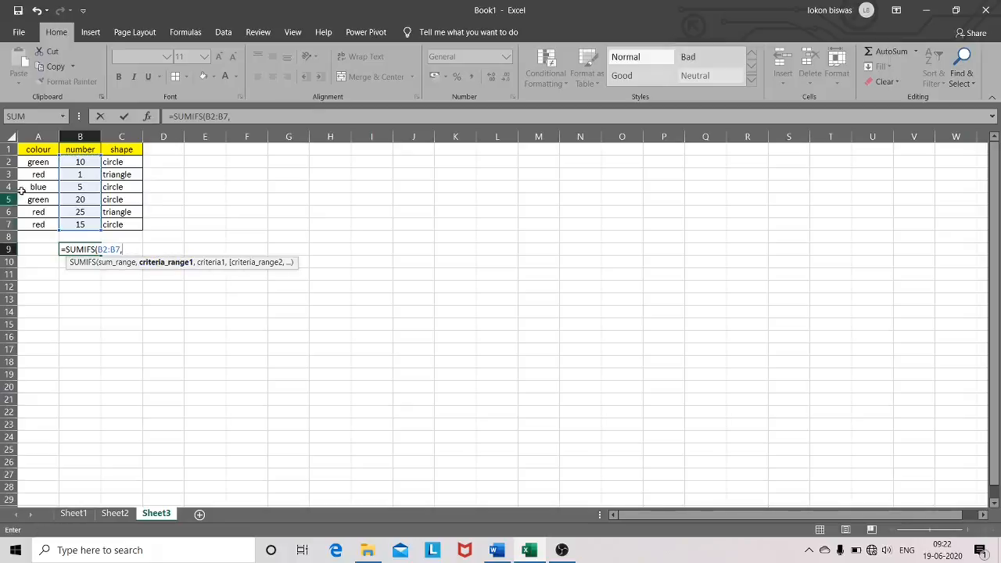
Add the colour range A2:A7 with the criterion "green" as the first condition of the SUMIFS formula.
click(37, 163)
key(F8)
click(43, 227)
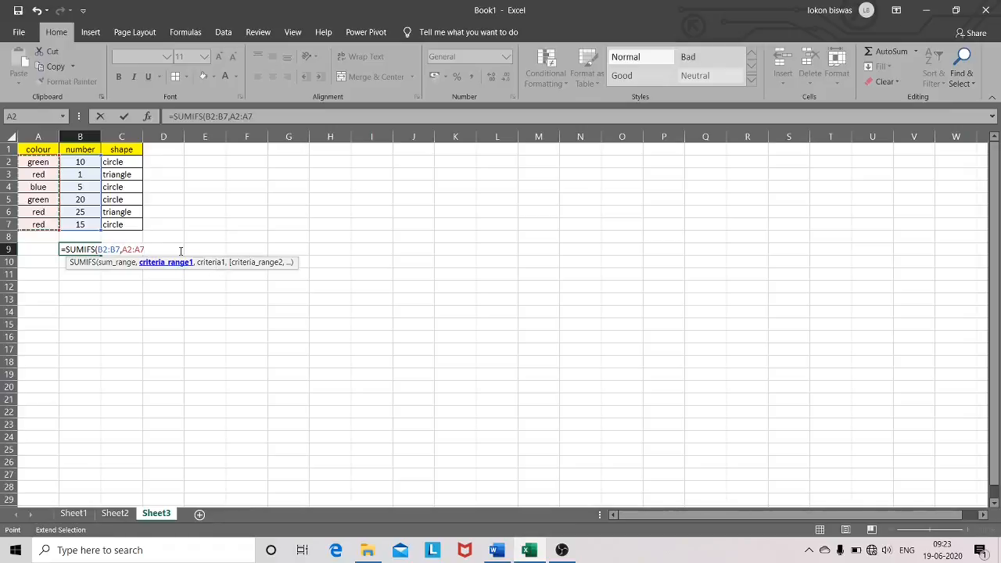
text(,")
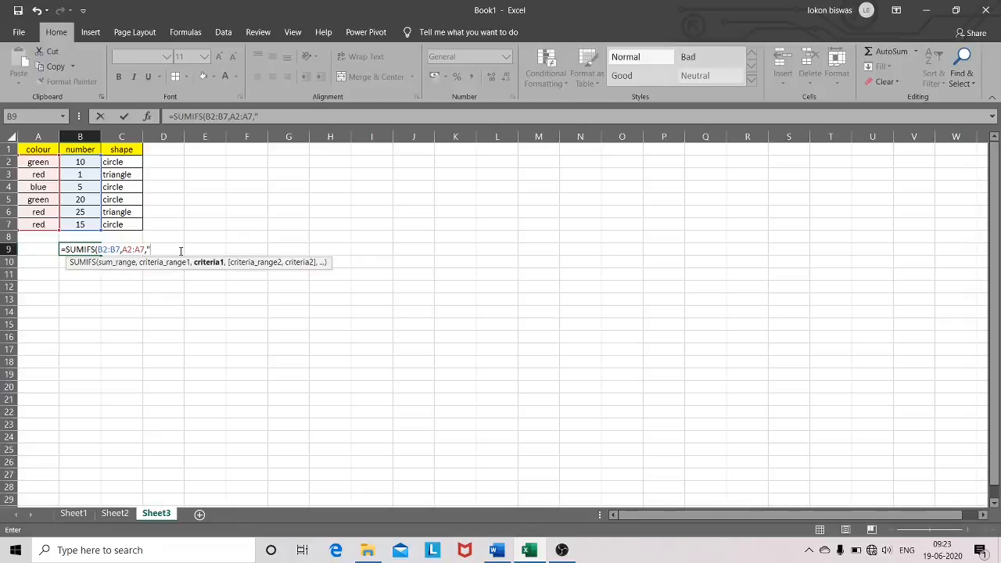
key(Caps_Lock)
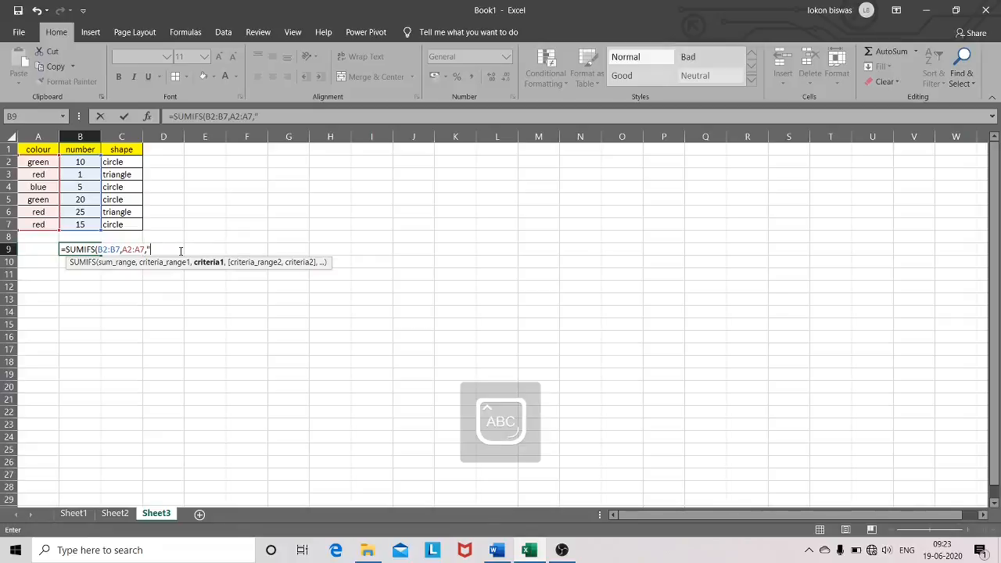
key(Caps_Lock)
text(gree)
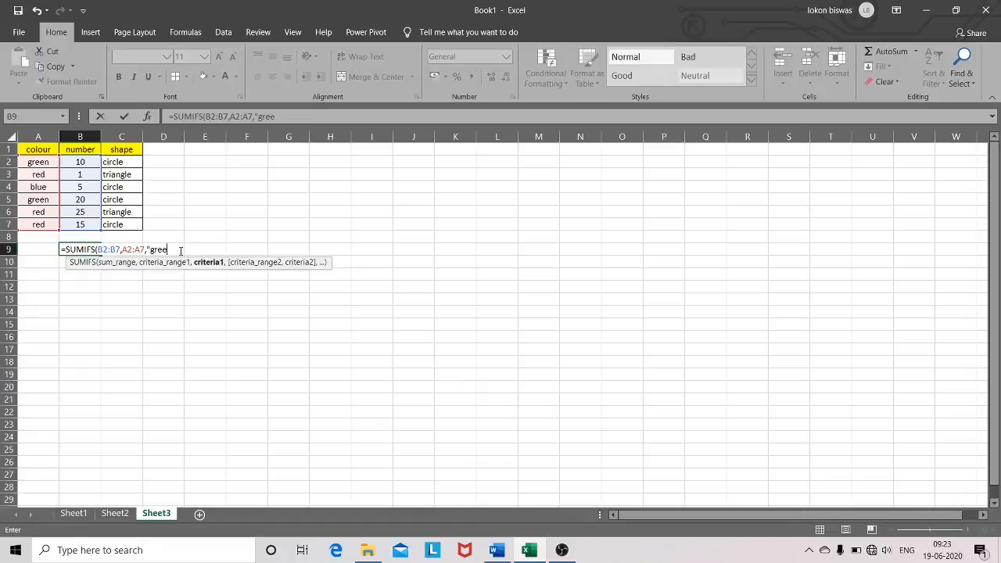
text(n",)
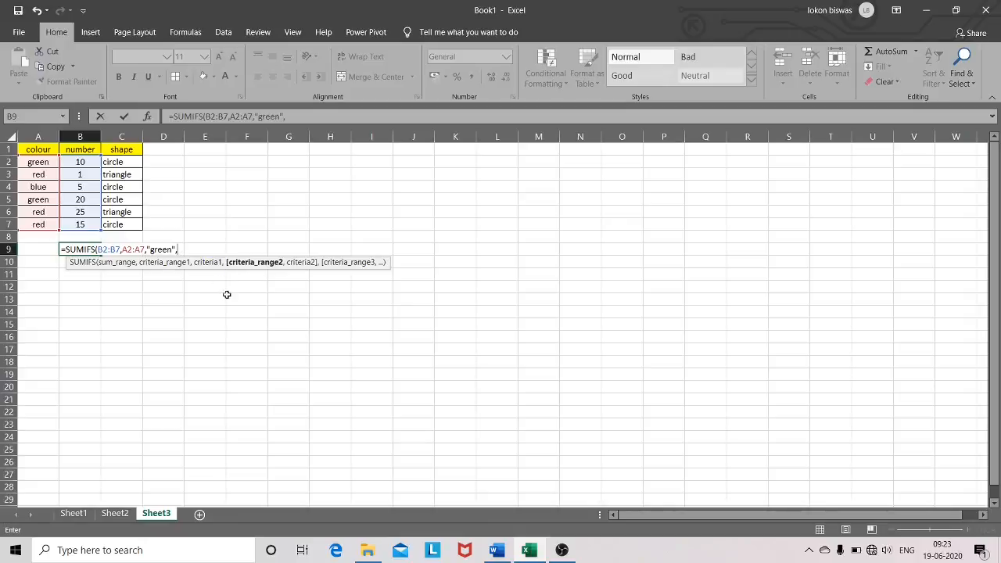
Add the shape range C2:C7 with the criterion "circle" as the second condition and complete the SUMIFS formula in B9.
click(123, 162)
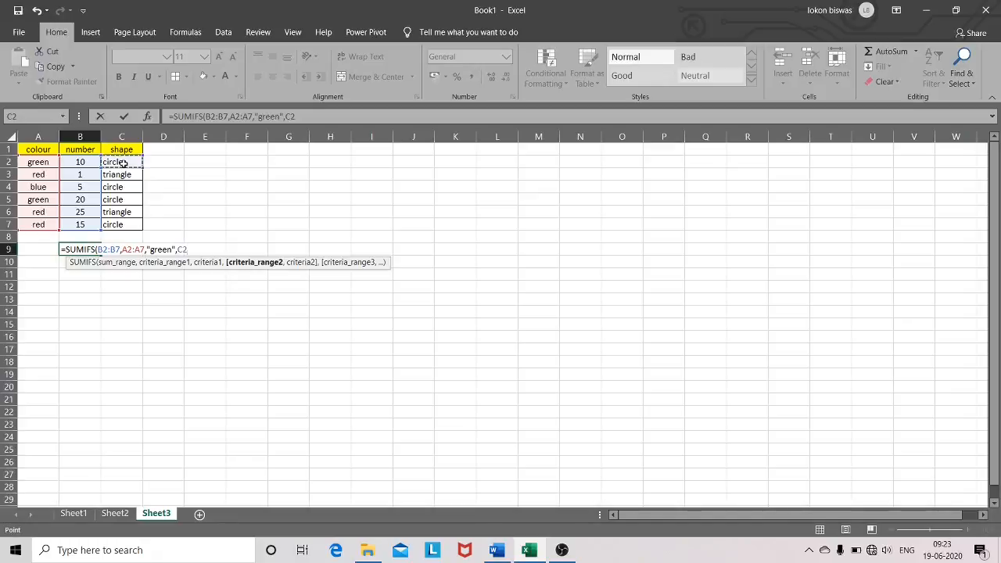
key(F8)
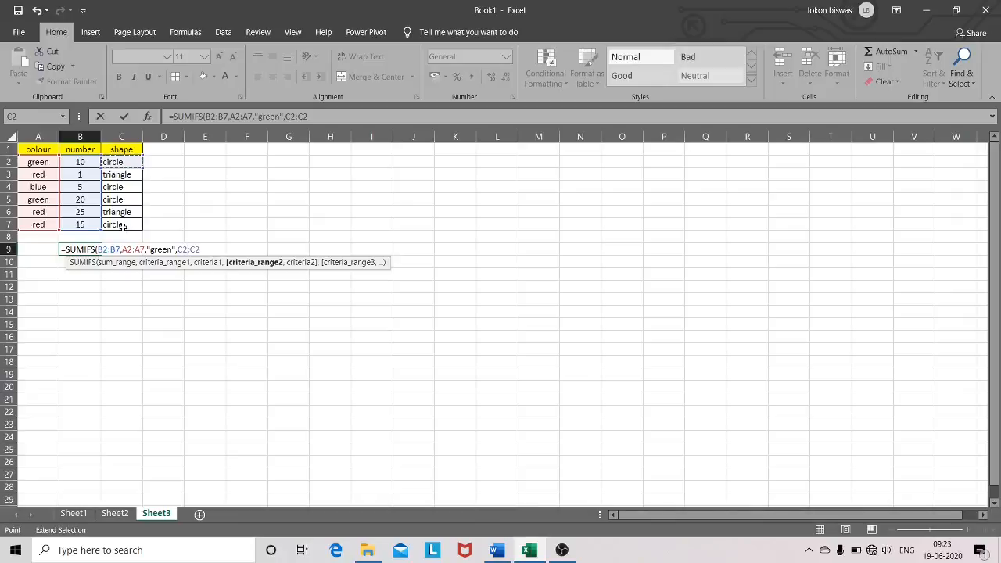
click(123, 225)
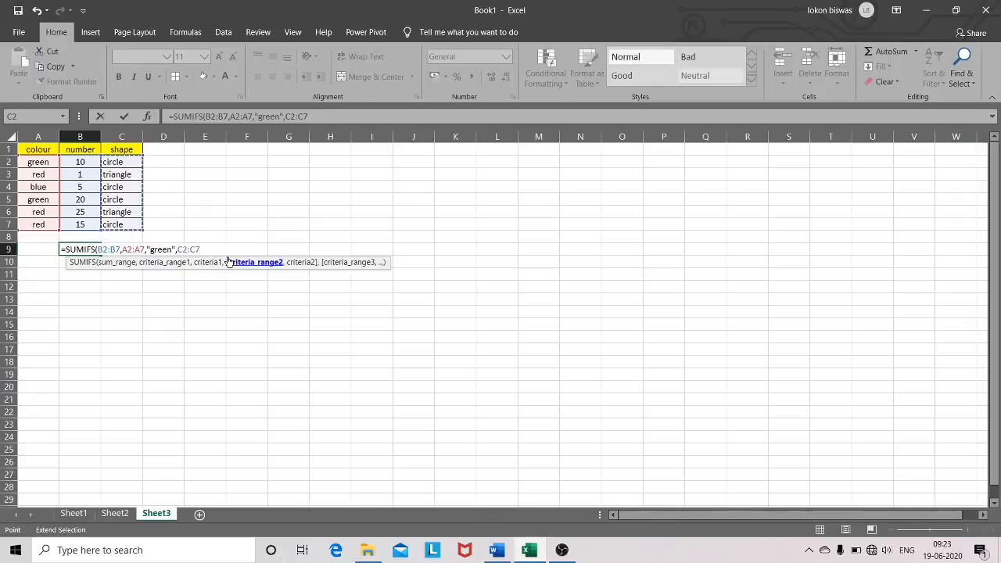
text(,)
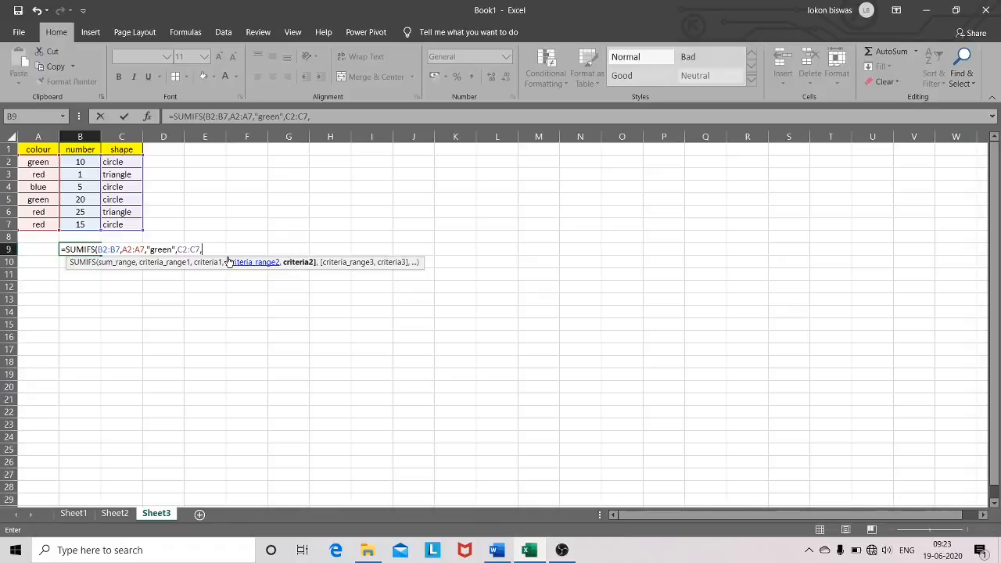
text("circle"))
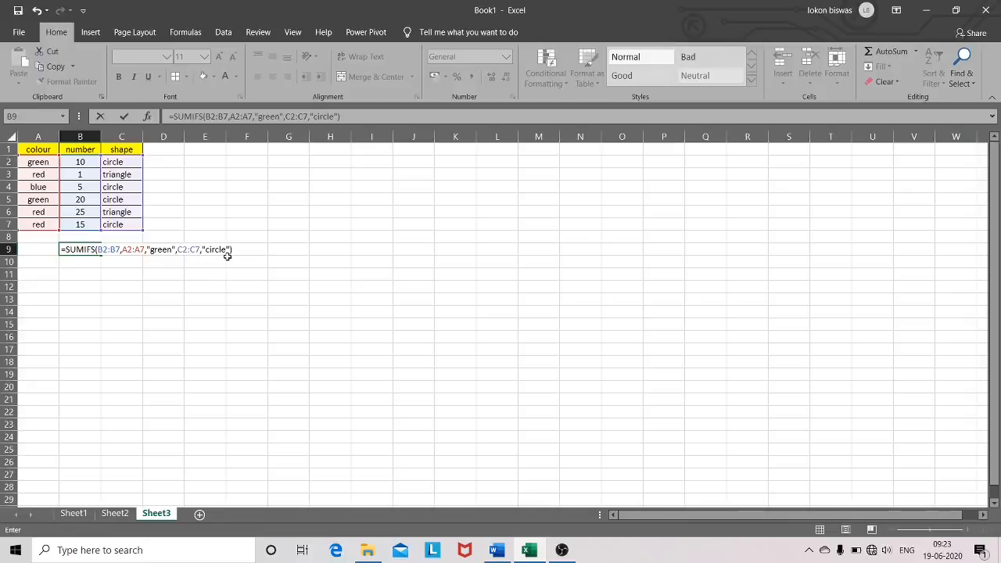
key(Return)
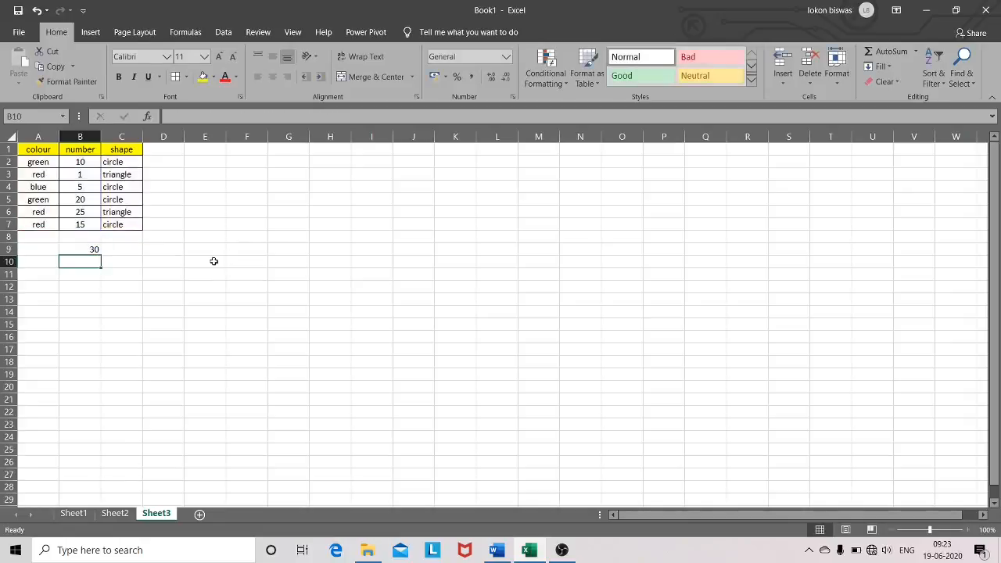
Check the SUMIFS result in B9 against the numbers in the green circle rows of the table.
click(92, 249)
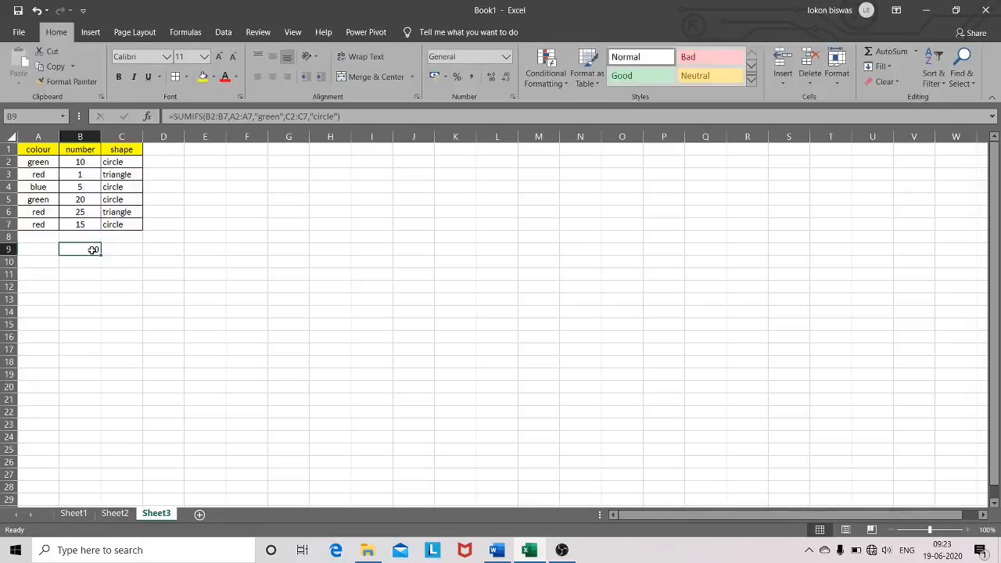
drag(32, 163, 106, 164)
drag(25, 201, 111, 202)
click(83, 161)
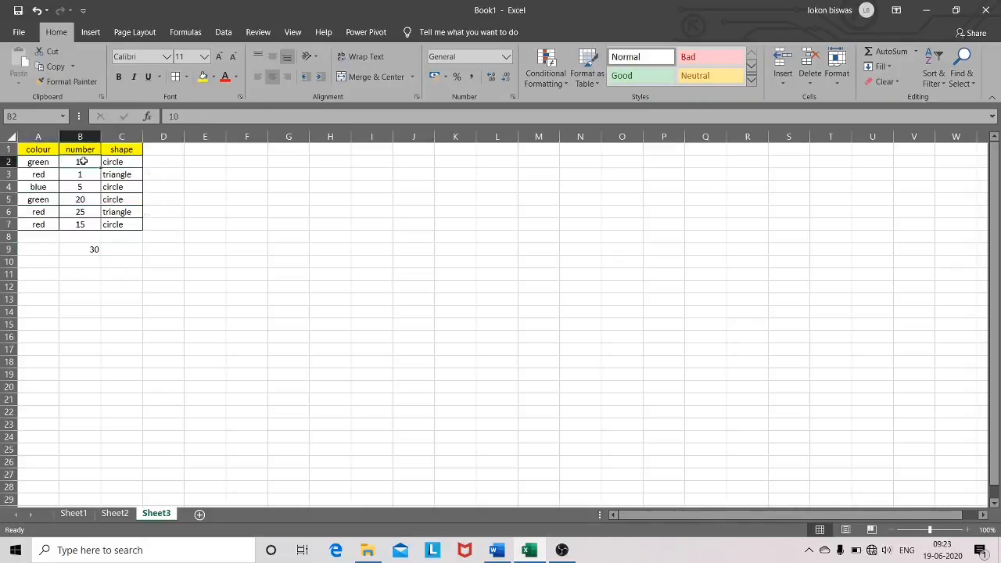
click(81, 200)
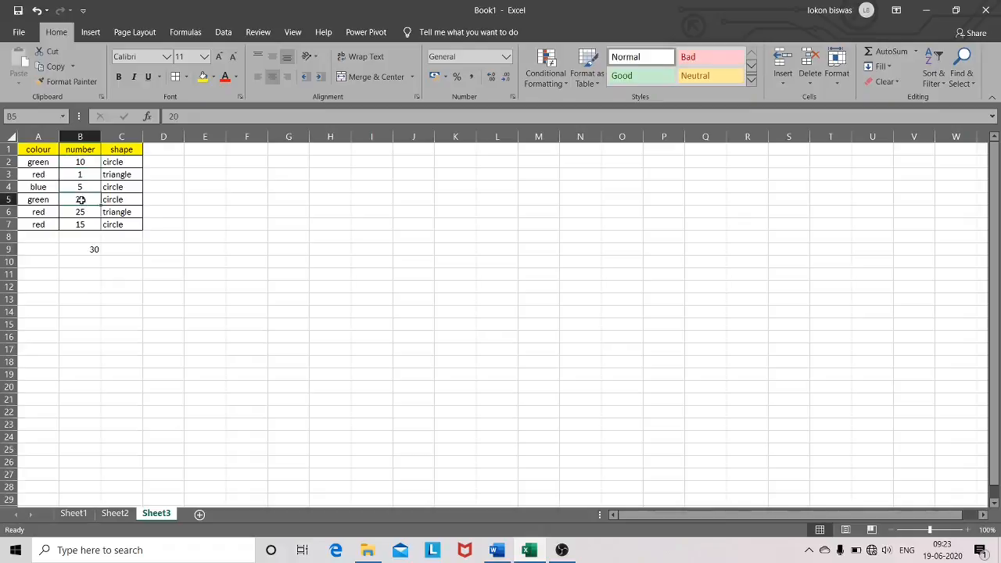
click(85, 161)
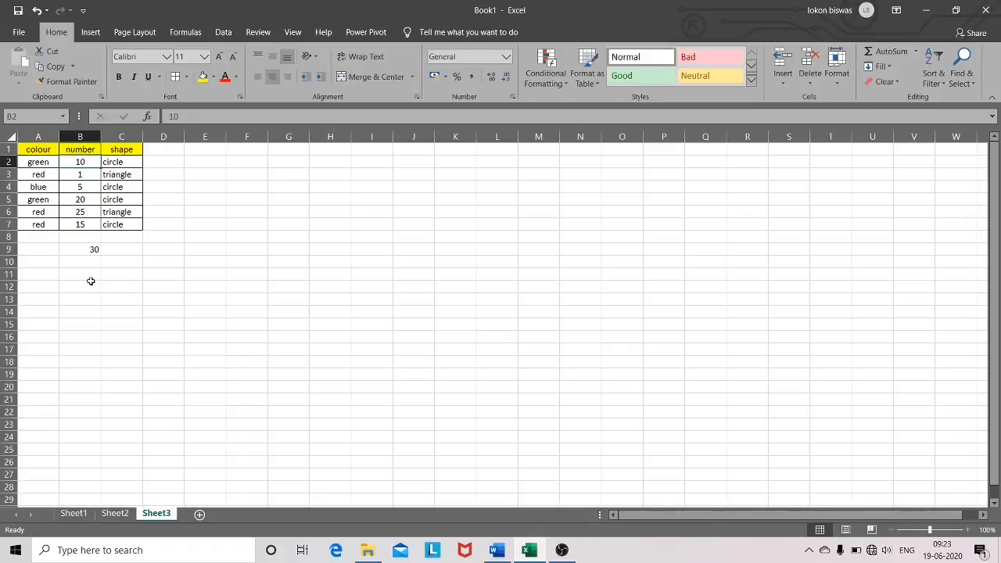
click(81, 250)
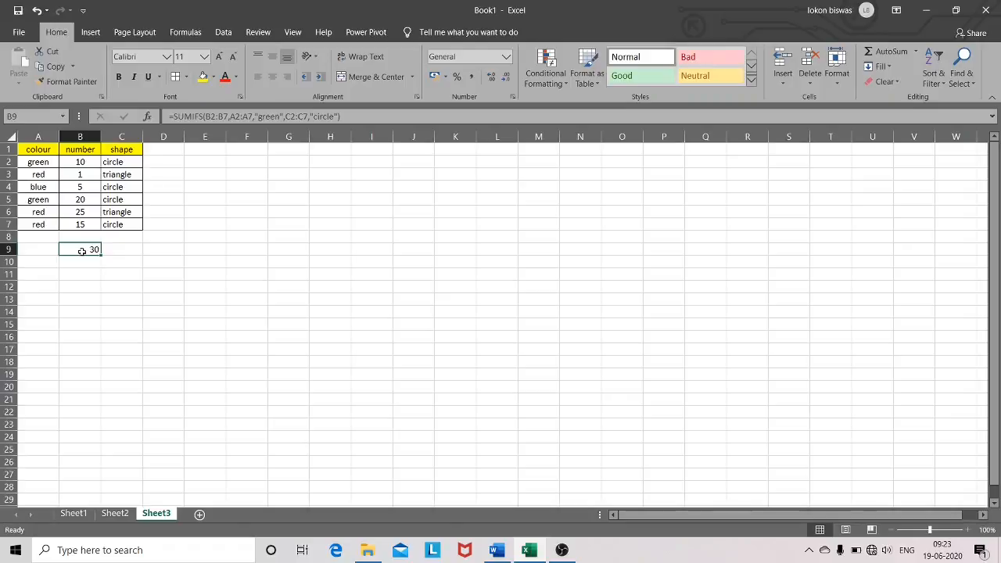